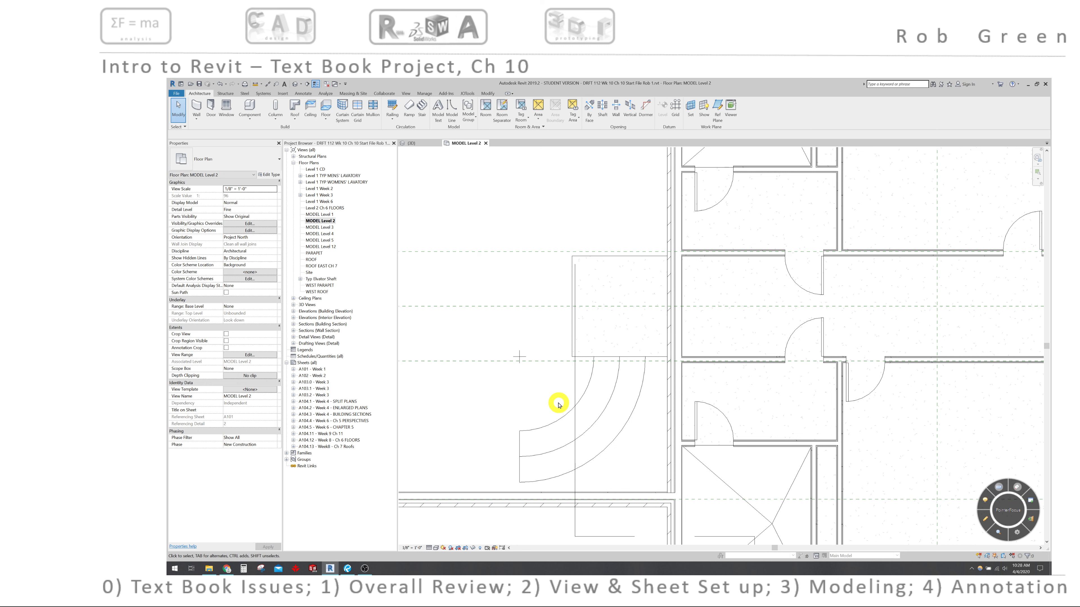
click(303, 93)
click(344, 107)
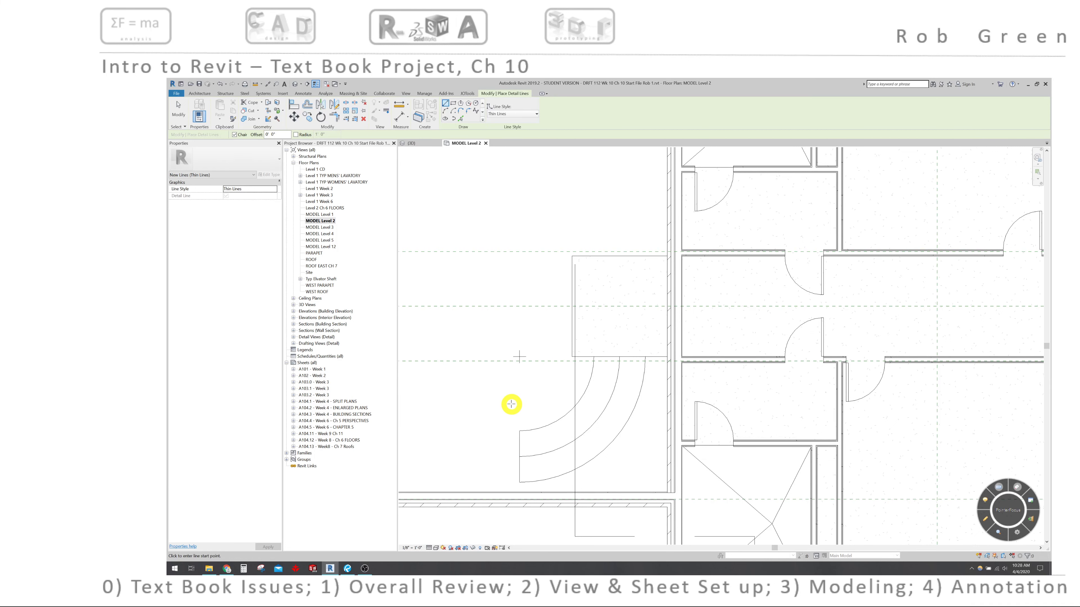
key(Escape)
key(Escape)
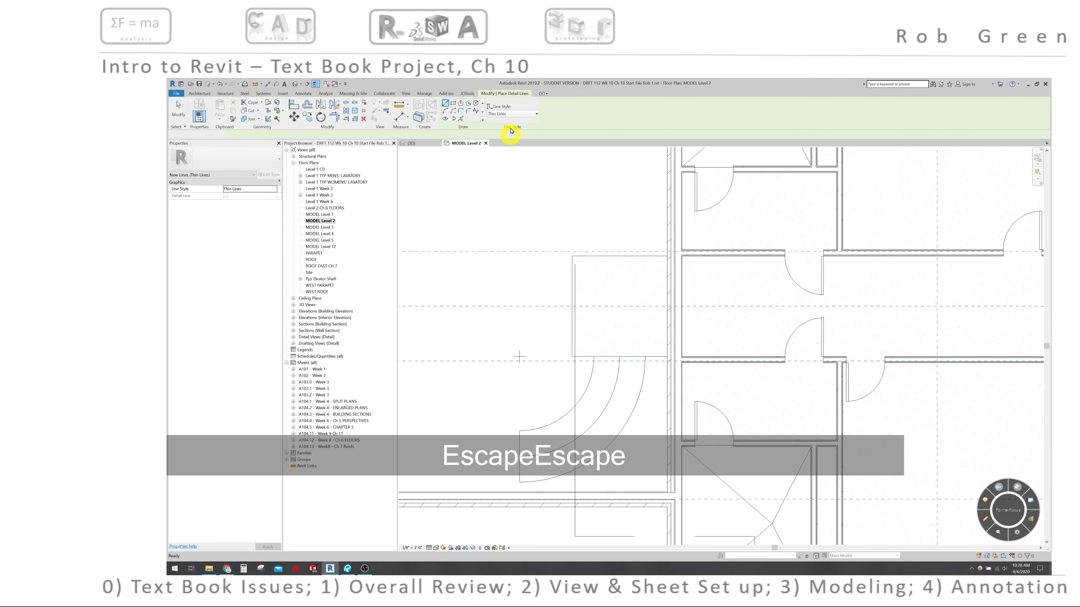
Step: Set up a radial array of the short line closing the arcs' lower end, with 18 items over a 90 degree angle
click(470, 95)
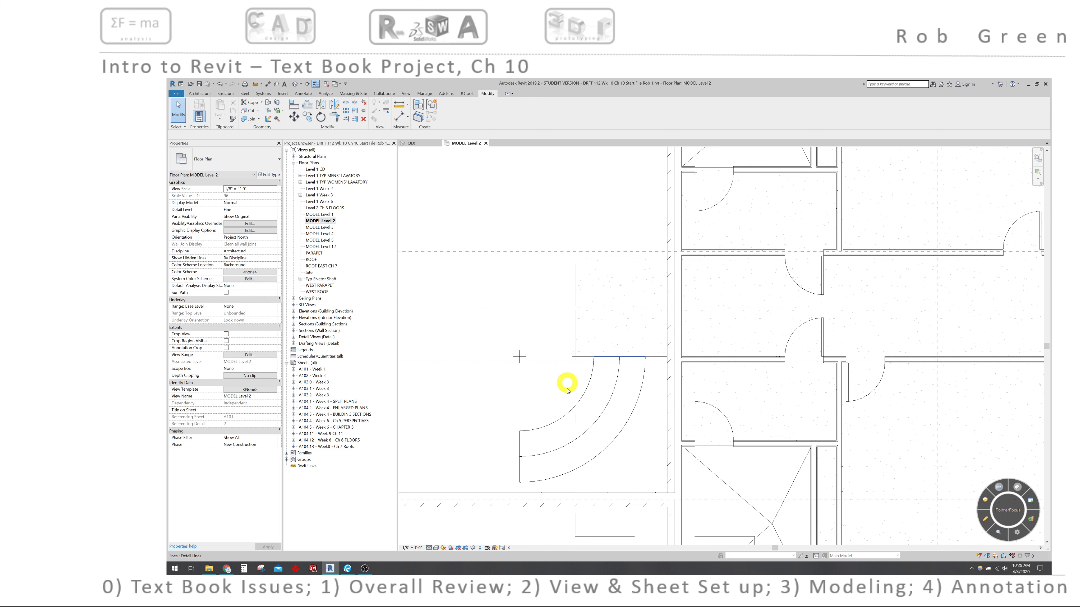
click(517, 436)
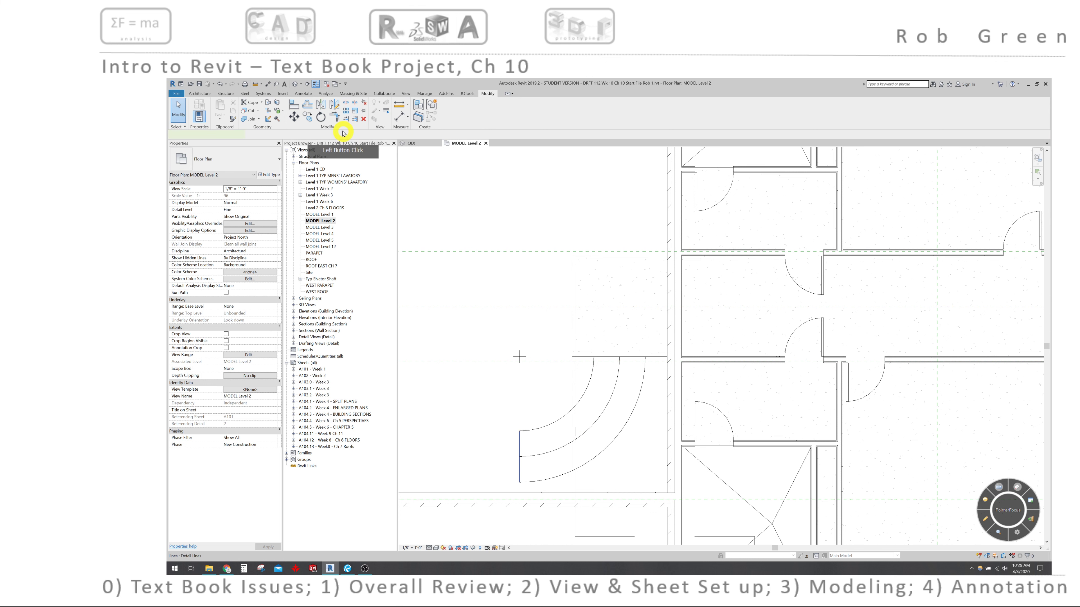
click(345, 109)
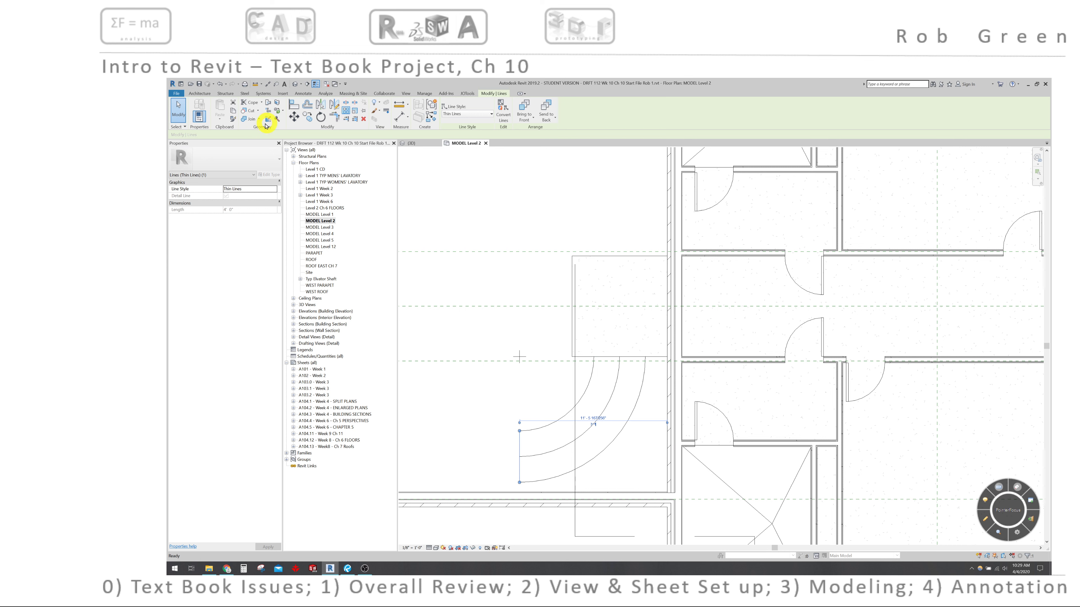
click(218, 135)
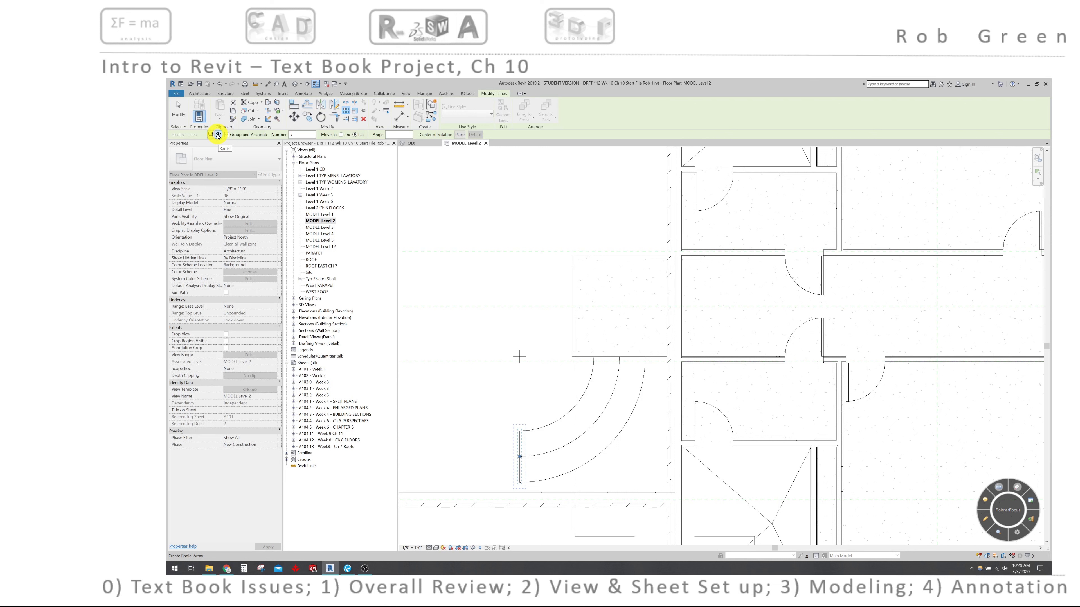
click(226, 134)
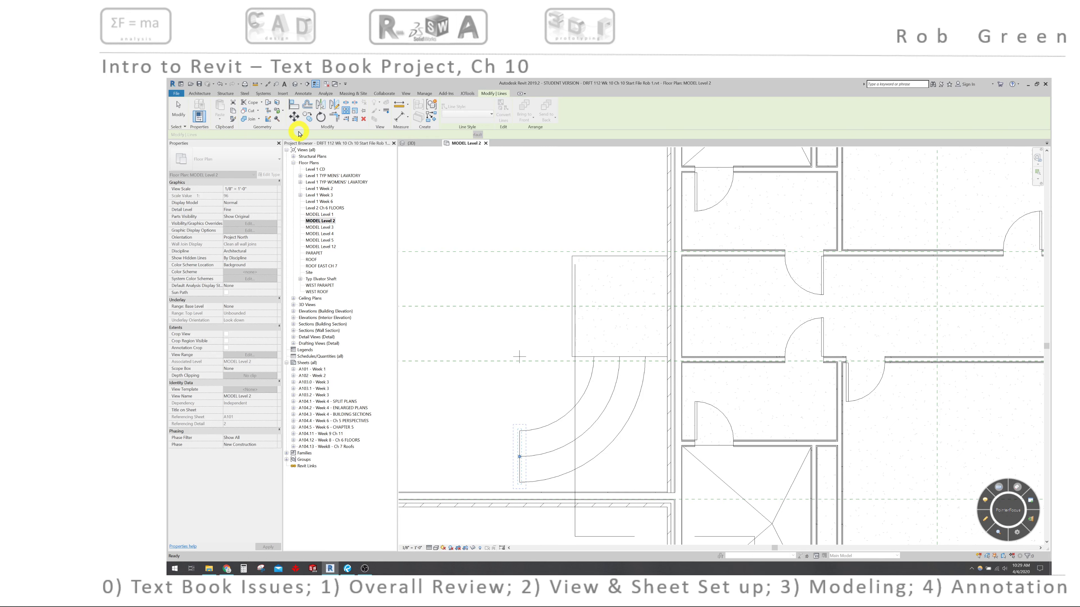
drag(298, 134, 282, 137)
text(18)
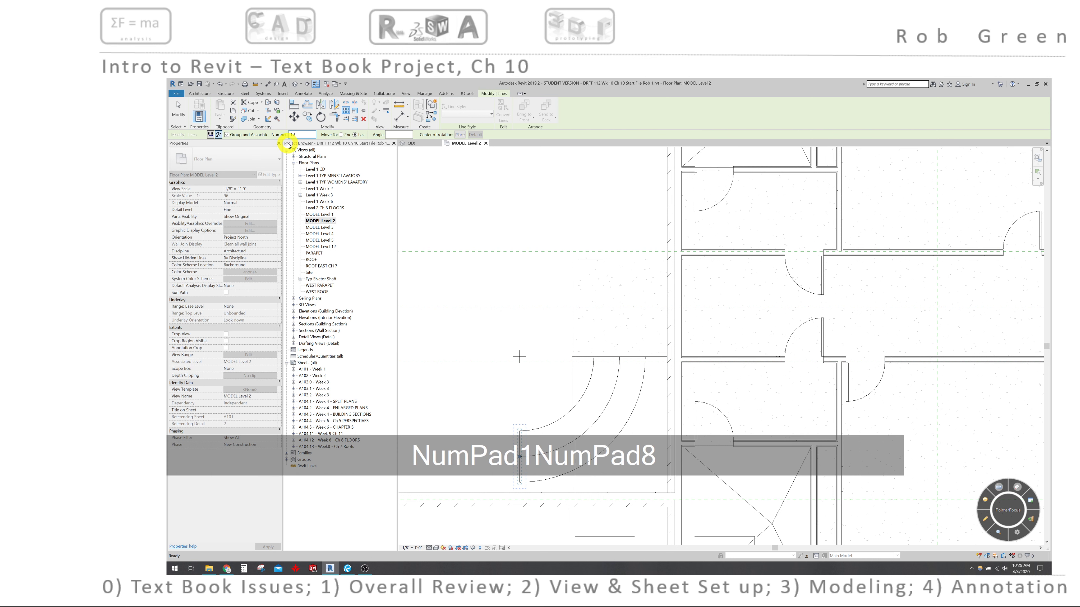
click(389, 134)
text(90)
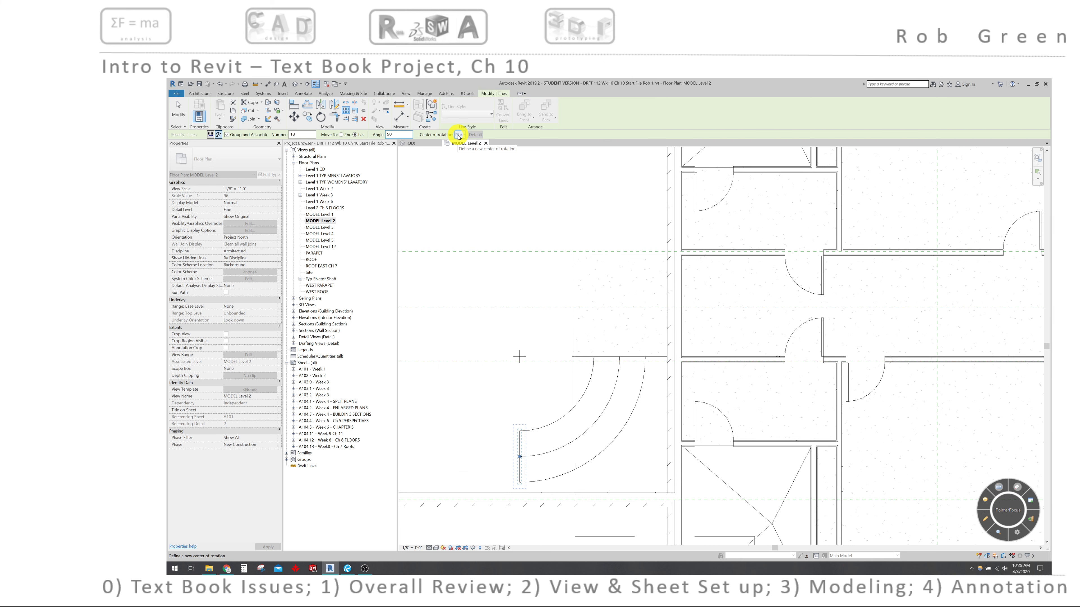
Step: Place the array's rotation center at the arcs' center point and sweep the line from the inner arc's lower endpoint to its upper endpoint
click(459, 135)
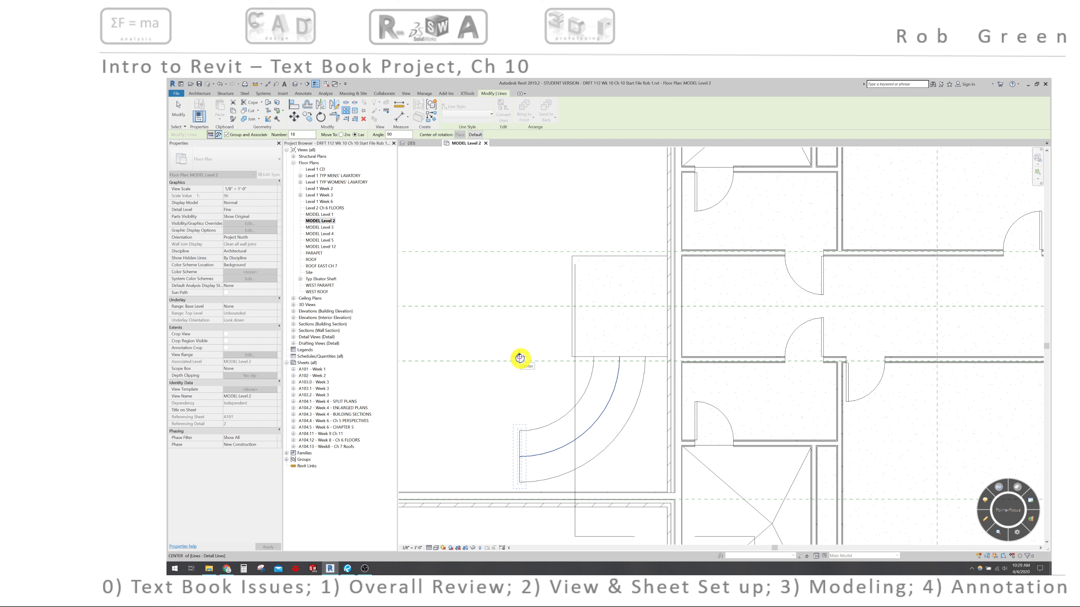
click(519, 358)
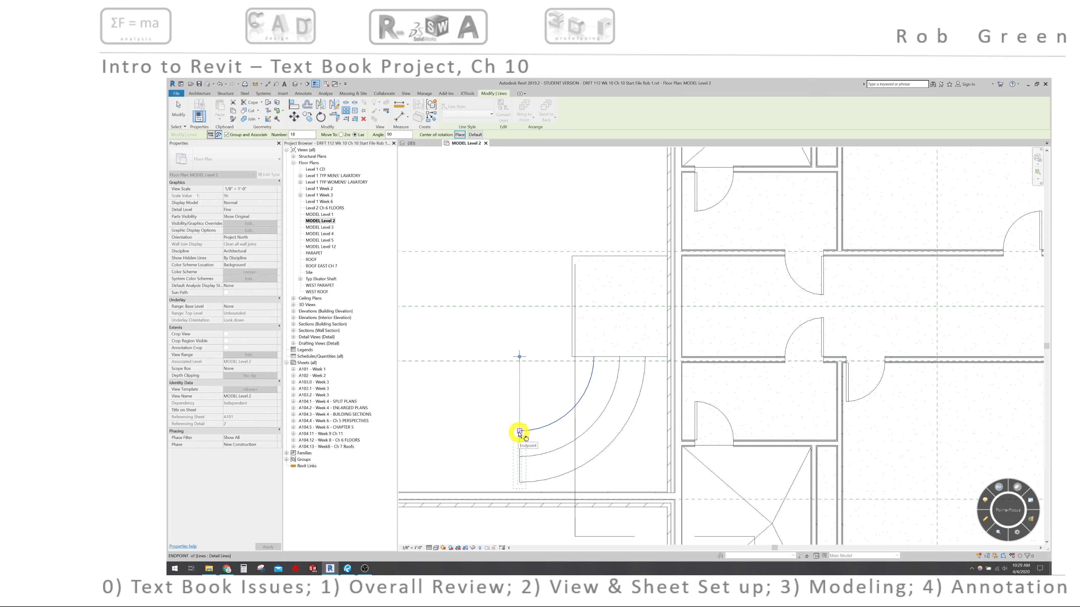
click(519, 432)
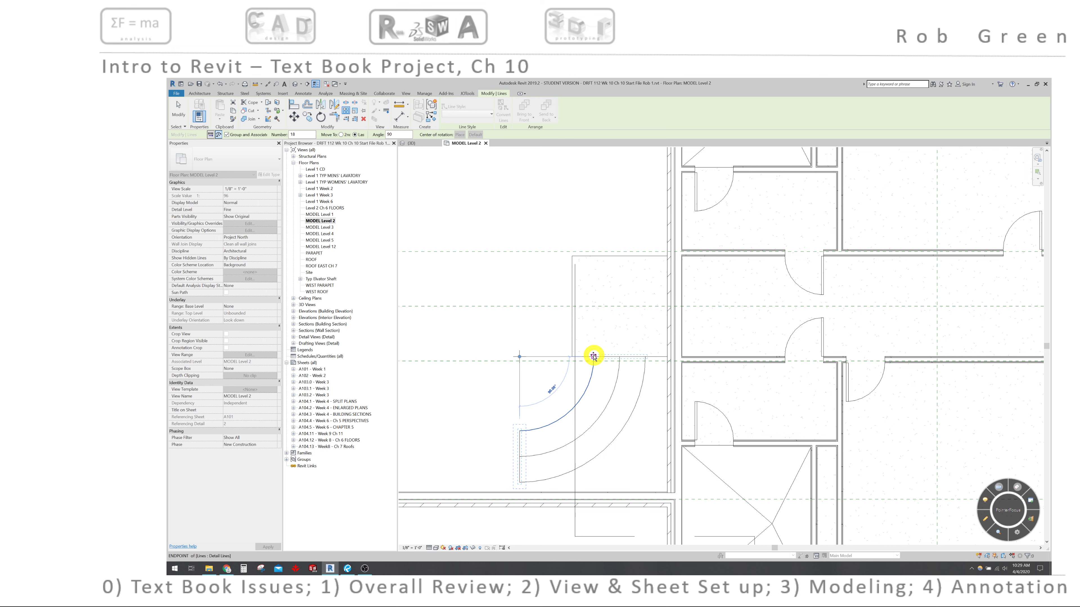
click(594, 357)
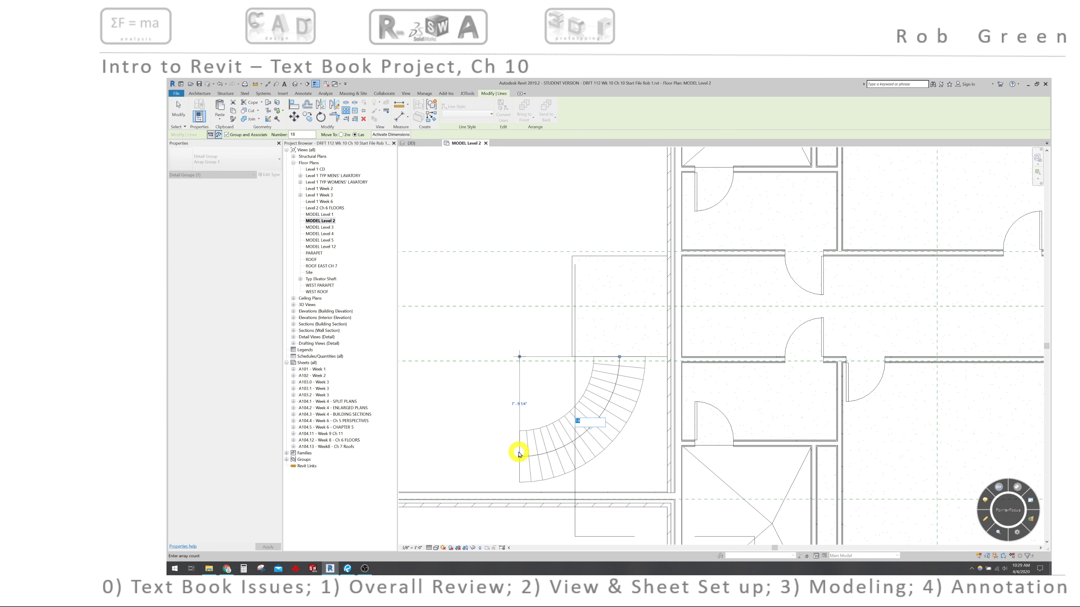
key(Return)
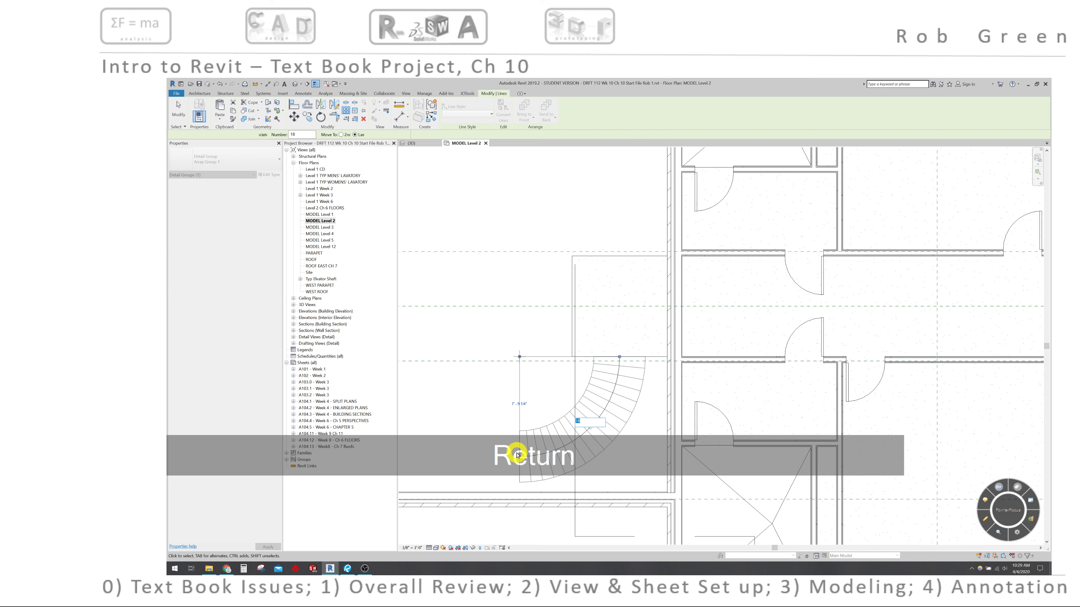
key(Escape)
key(Escape)
key(Escape)
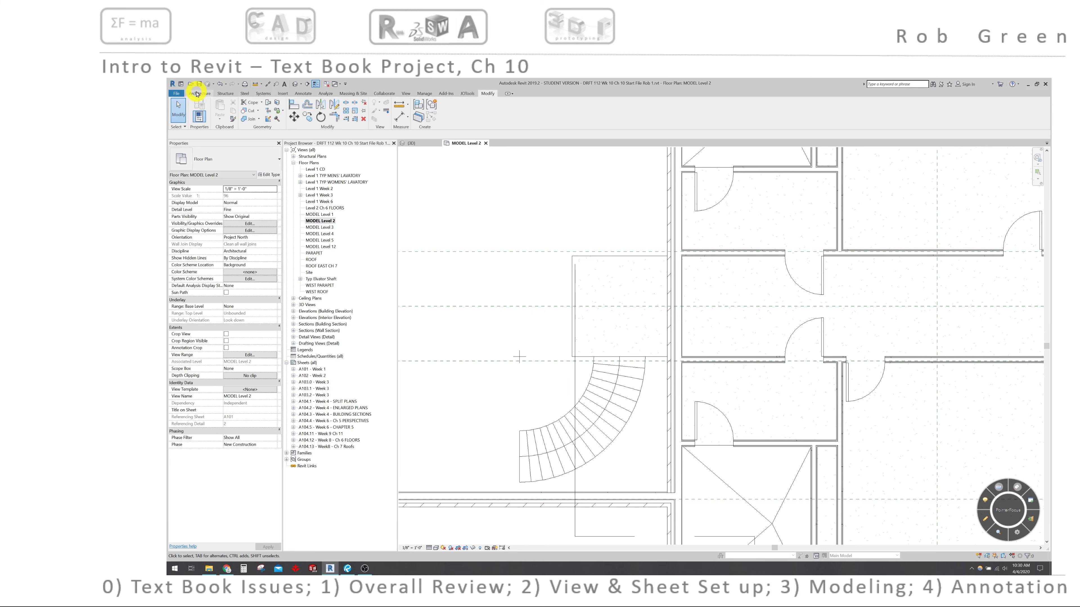
Step: Start a new stair, dismissing the save reminder, and duplicate its assembled stair type under the name Corridor Stairs
click(196, 93)
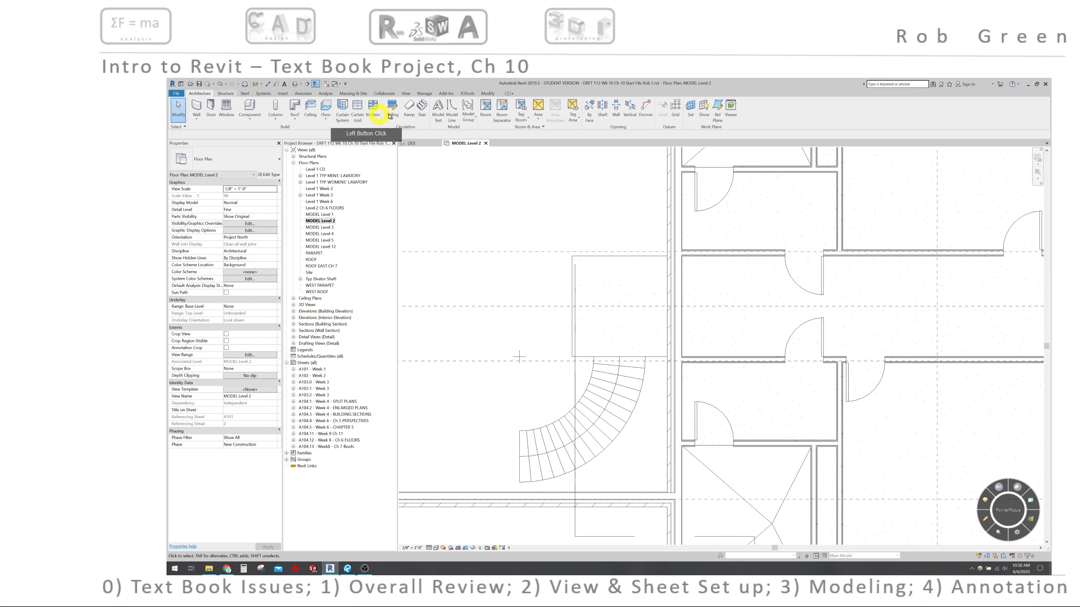
click(419, 104)
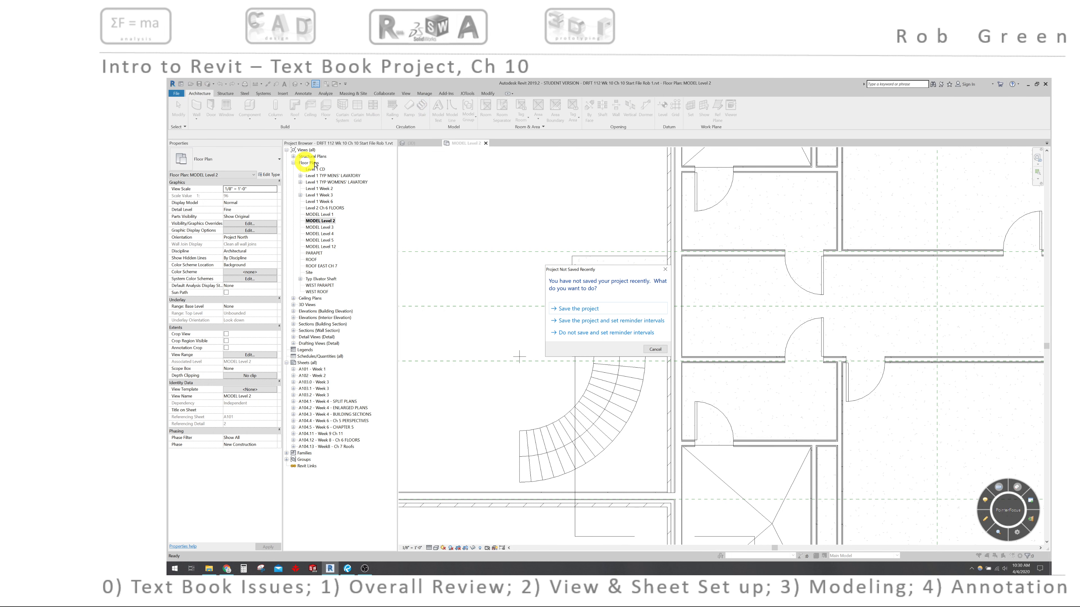
click(651, 350)
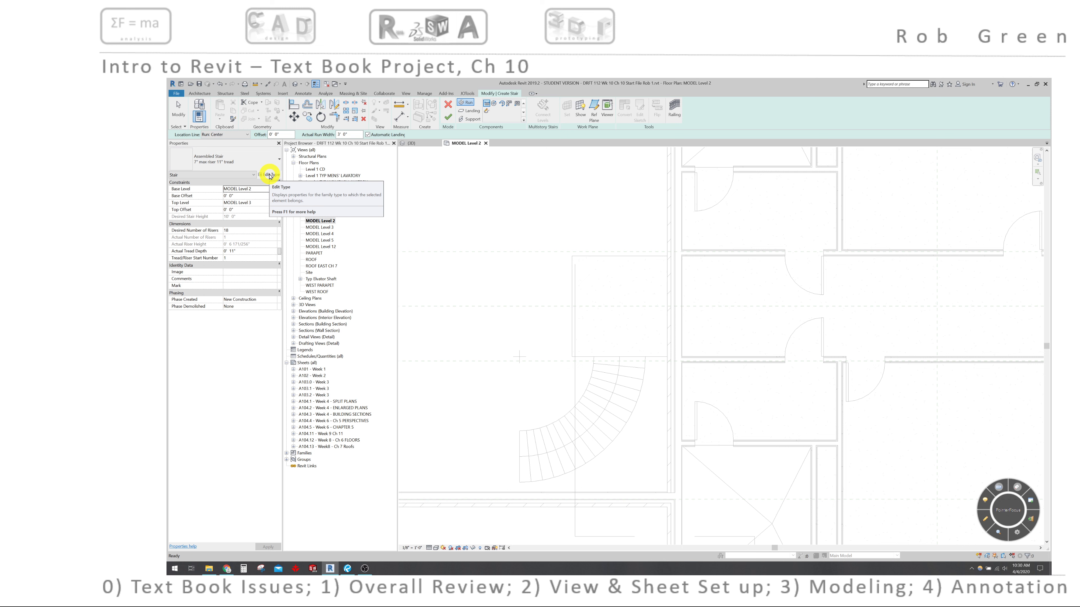
click(273, 175)
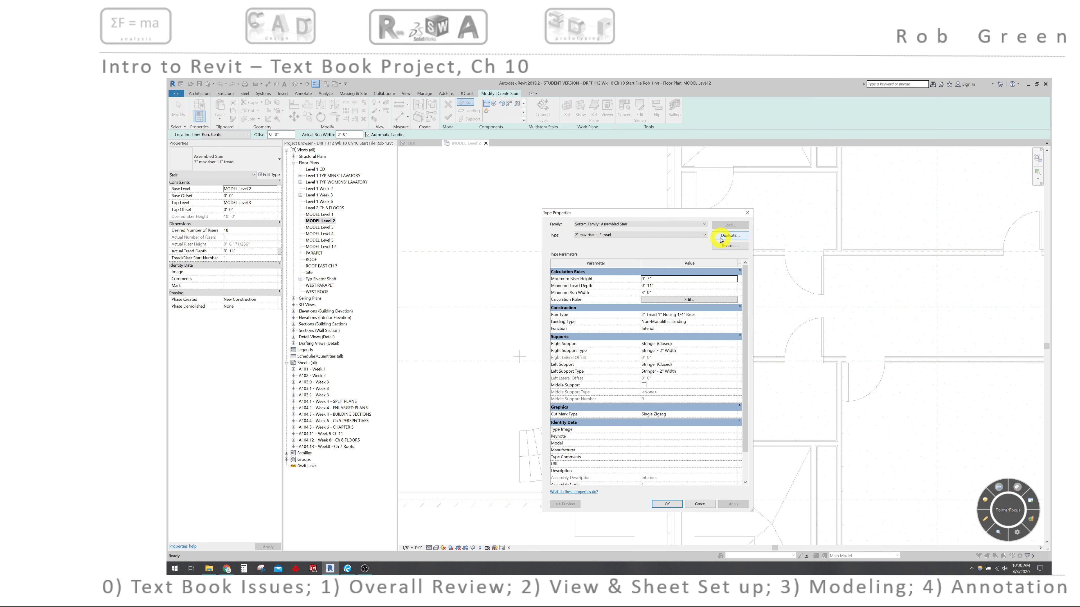
click(721, 236)
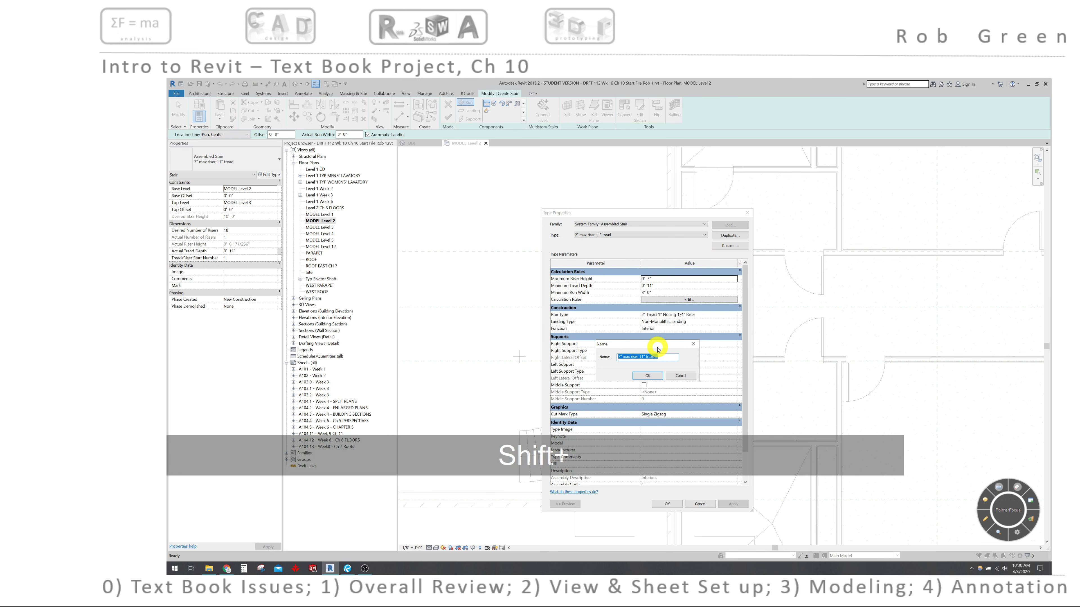
text(Corridor Stairs)
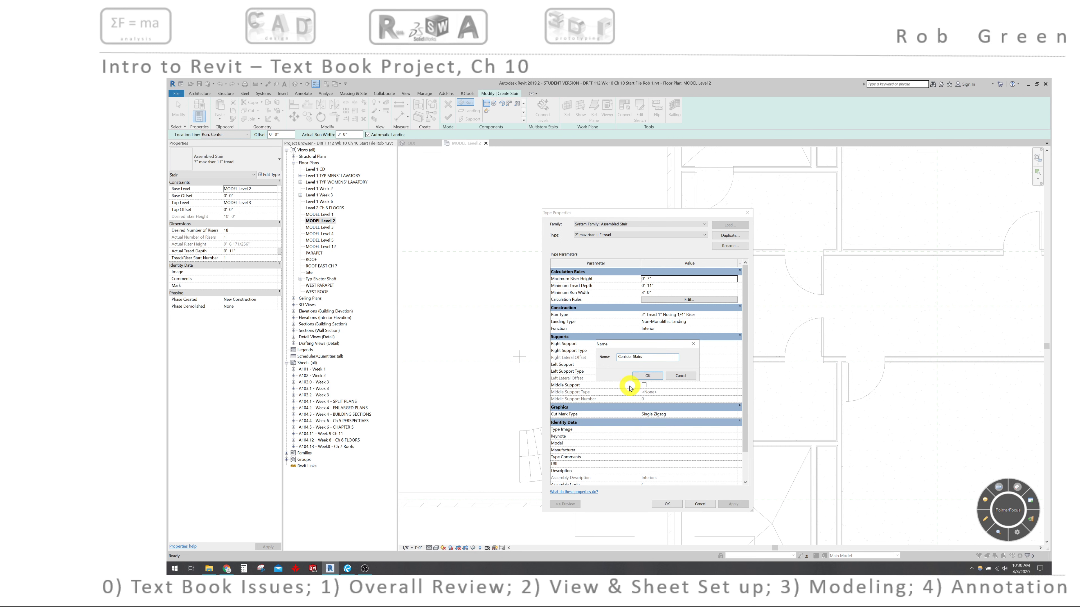
click(642, 375)
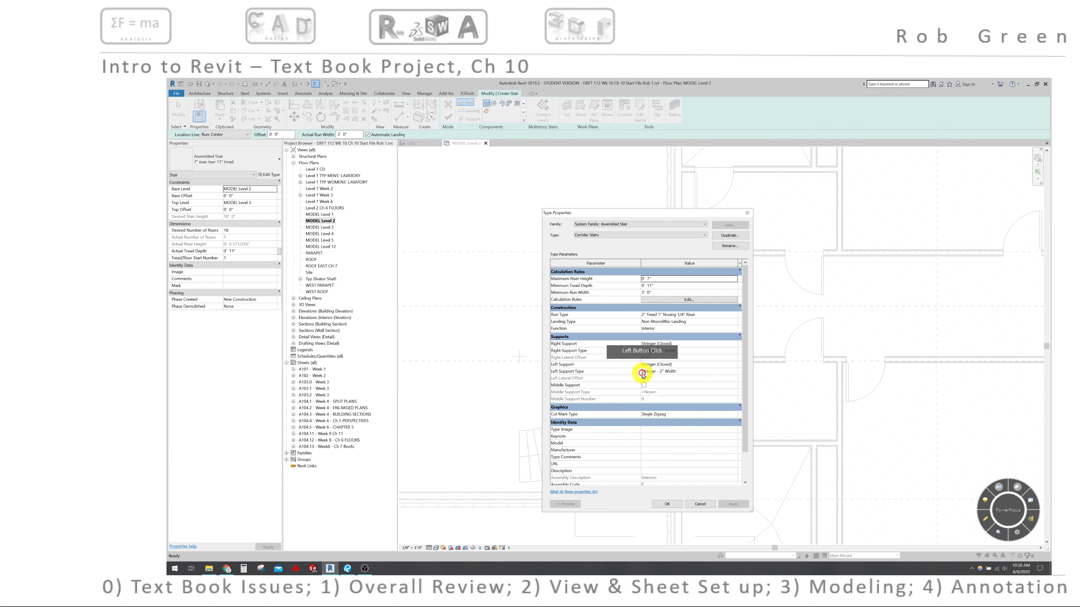
click(660, 505)
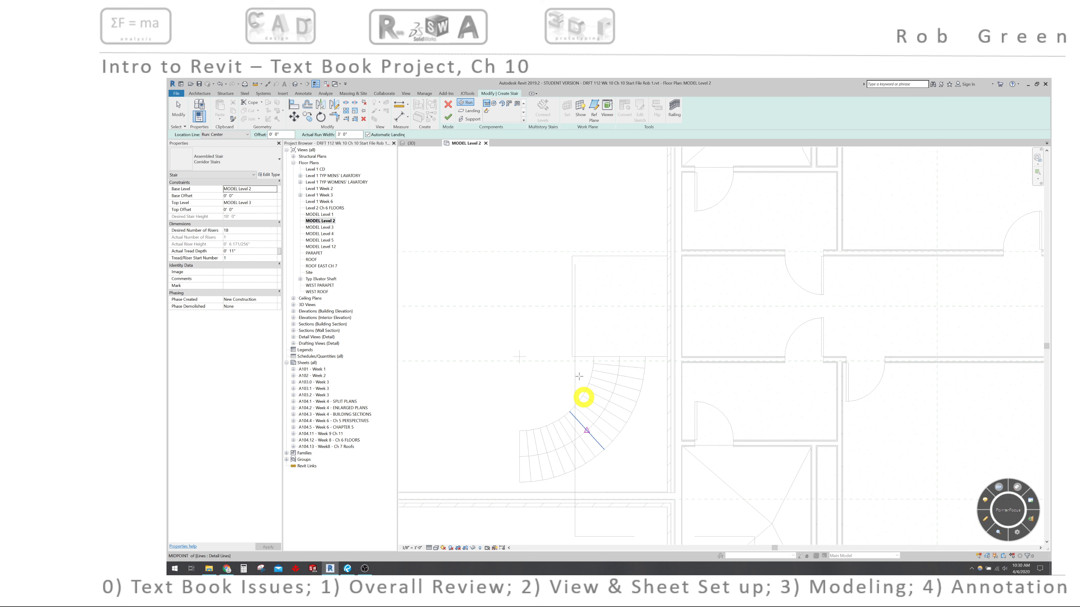
Step: Set the stair's base level to Level 1 CD and its top level to MODEL Level 2
click(274, 190)
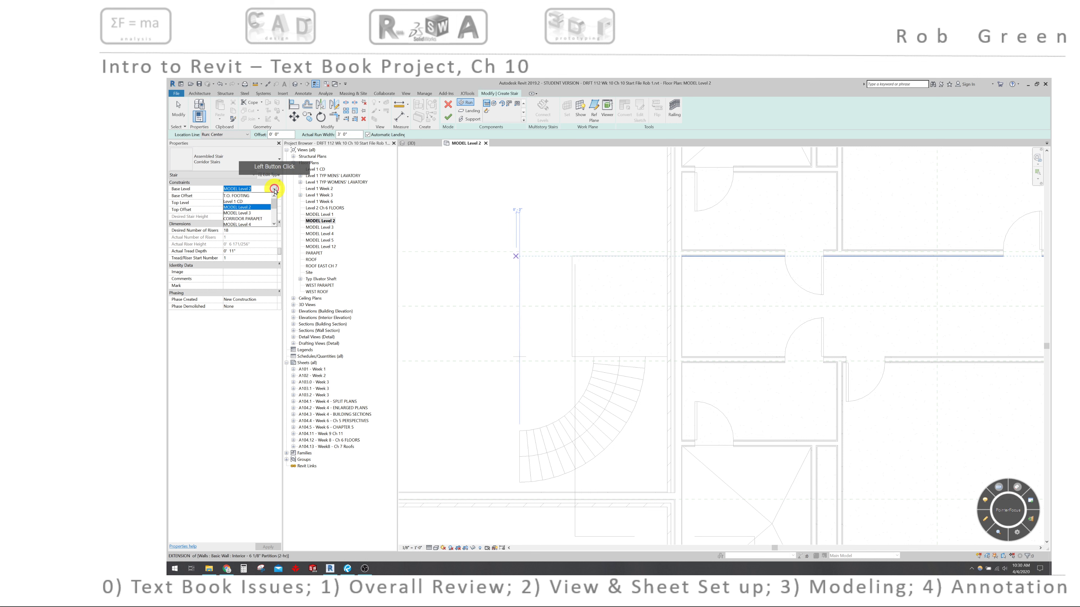
click(249, 202)
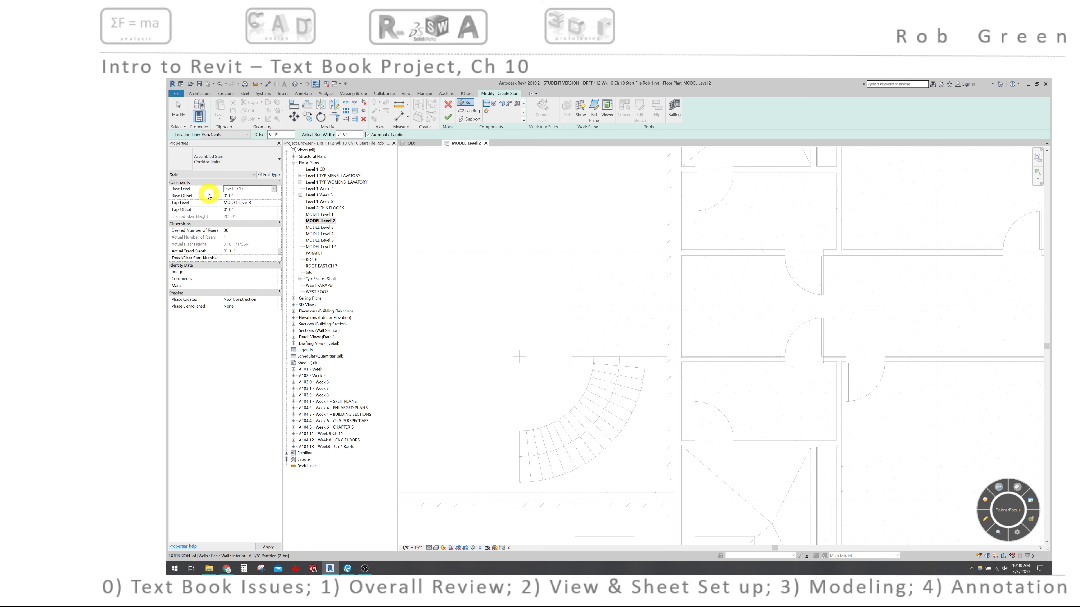
click(275, 202)
click(247, 216)
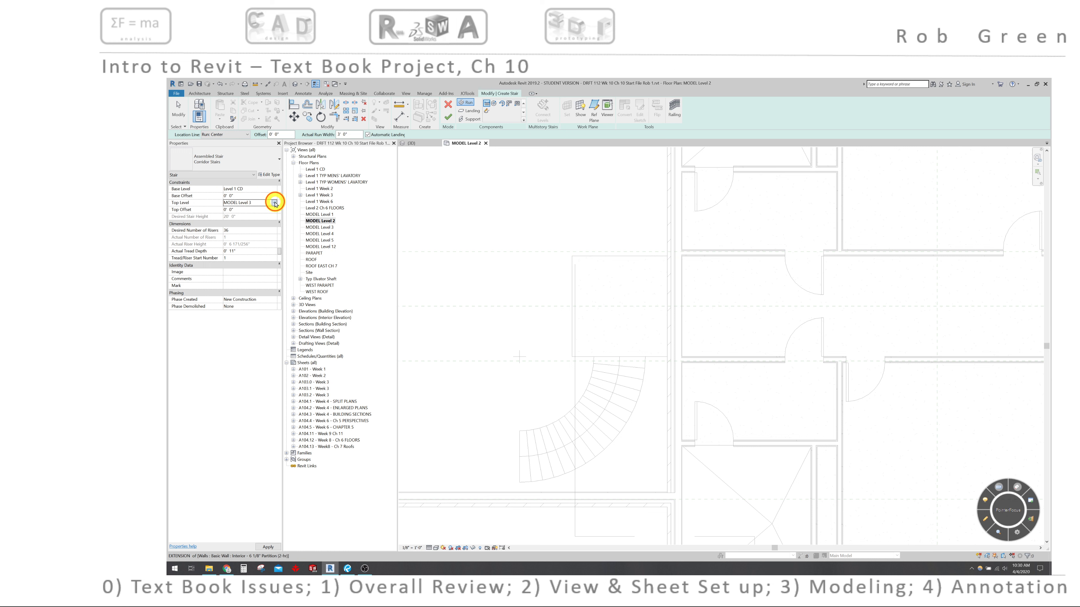
click(273, 202)
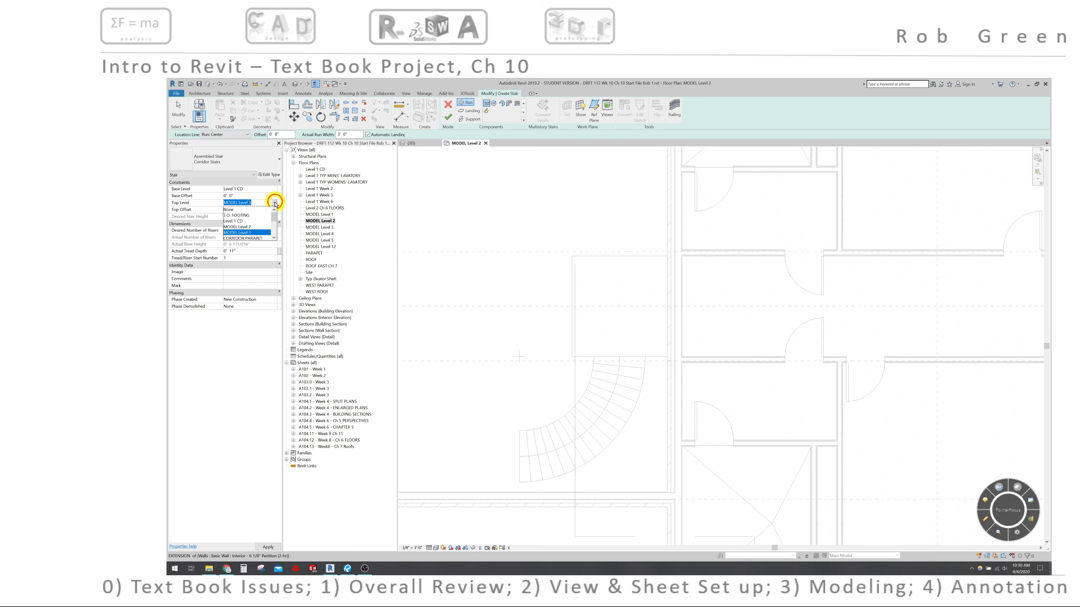
click(244, 227)
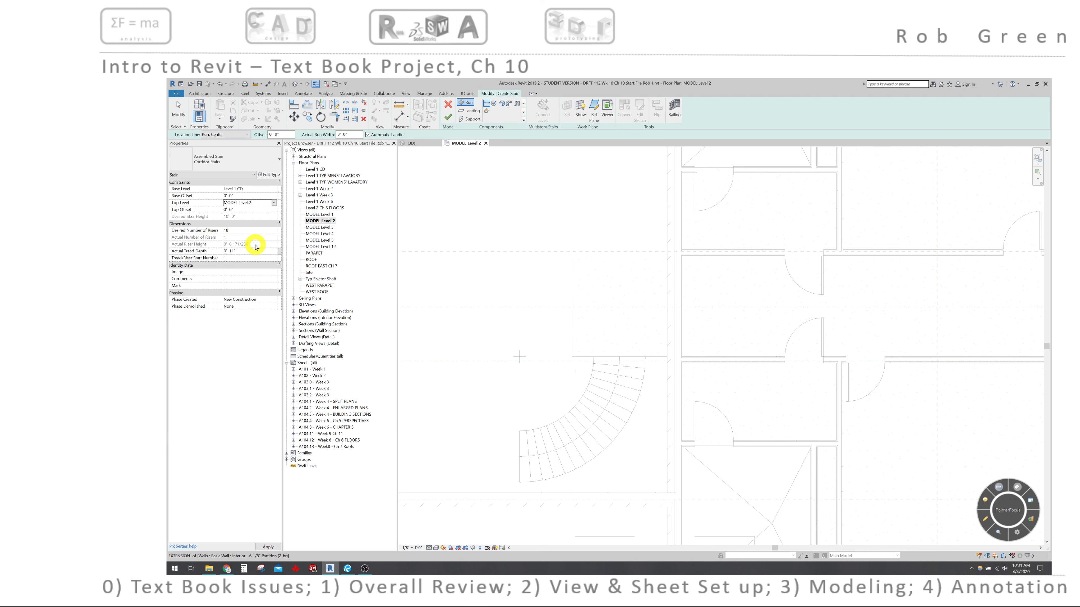
Step: Start a custom sketched run and pick the inner and outer arcs as its boundary lines
click(487, 110)
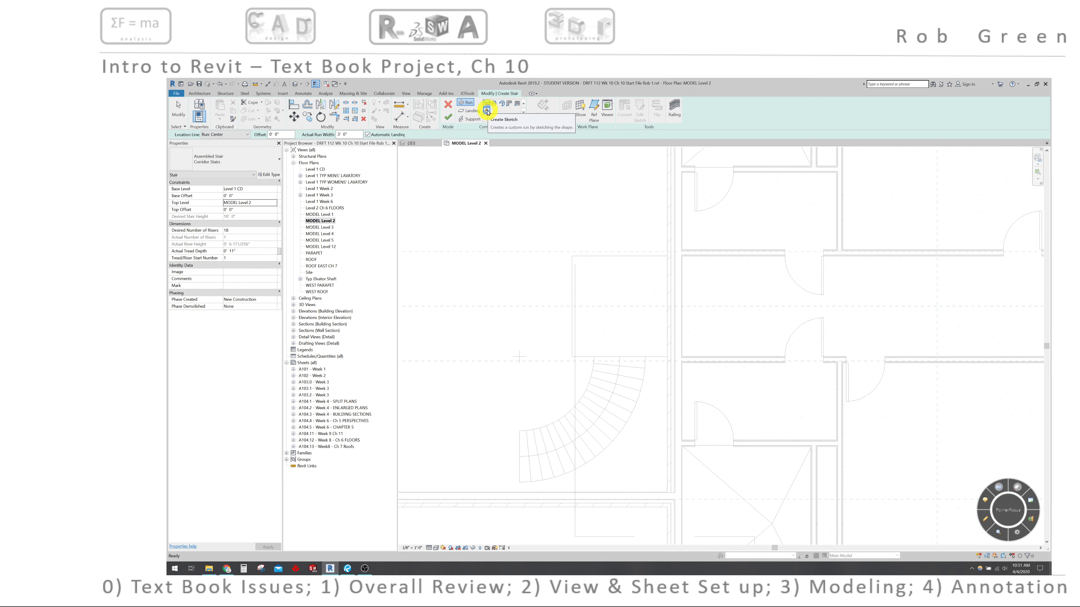
click(487, 111)
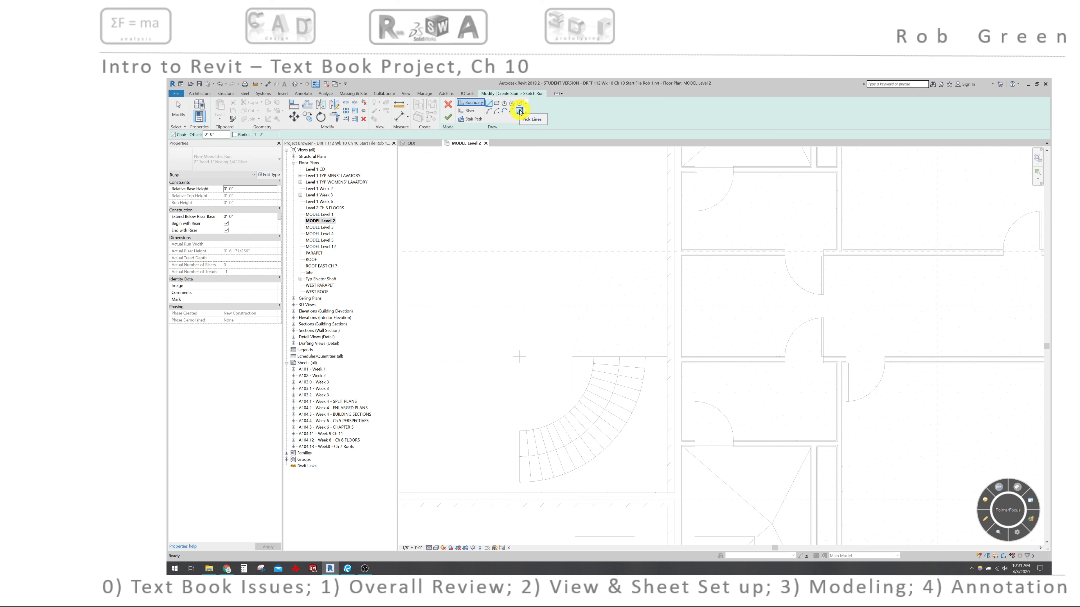
click(520, 112)
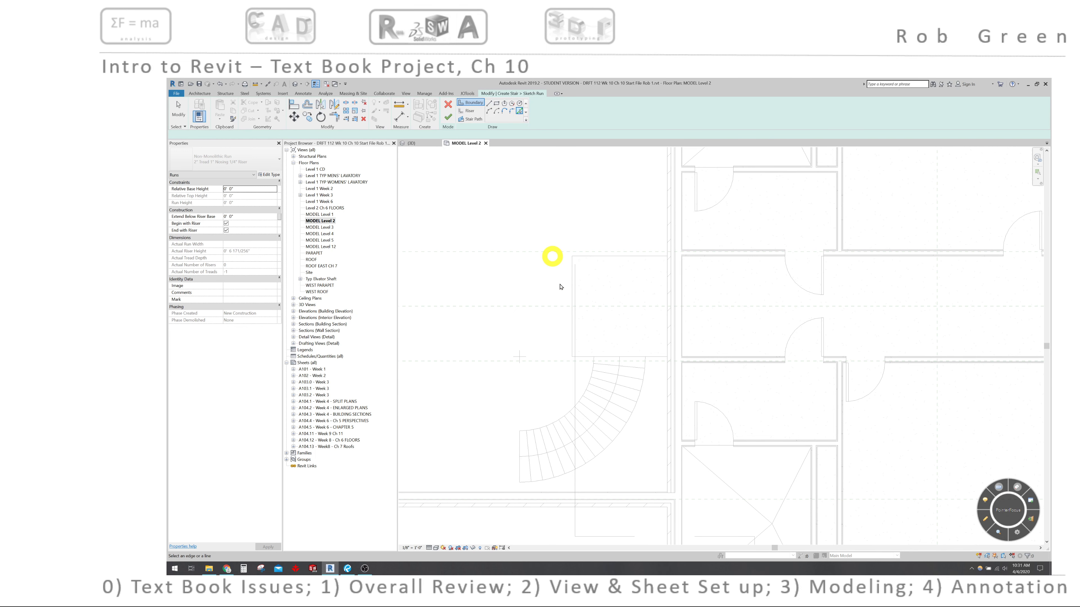
click(593, 370)
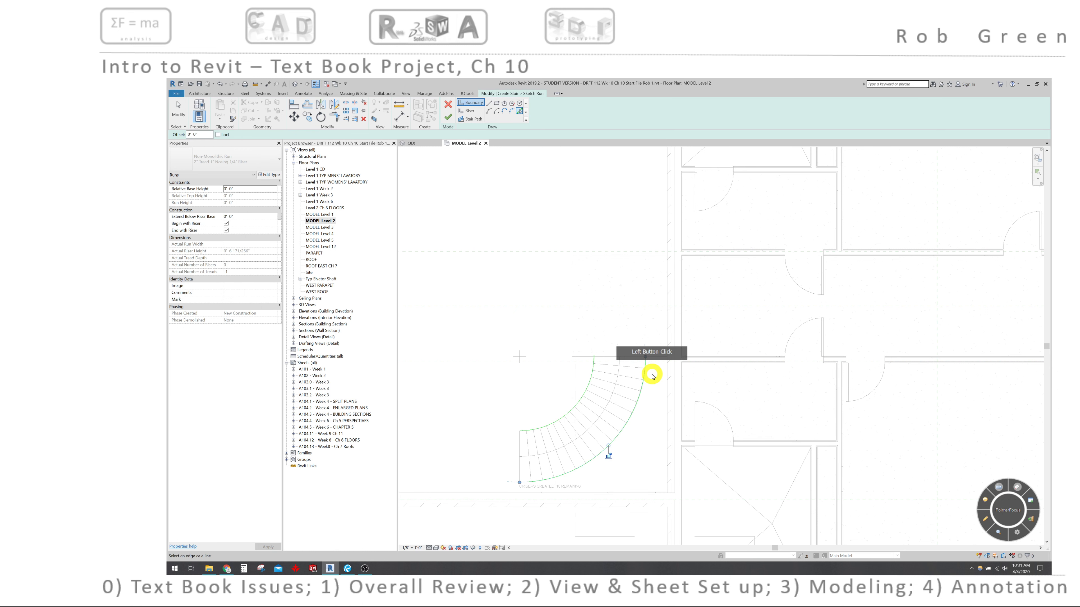
click(649, 375)
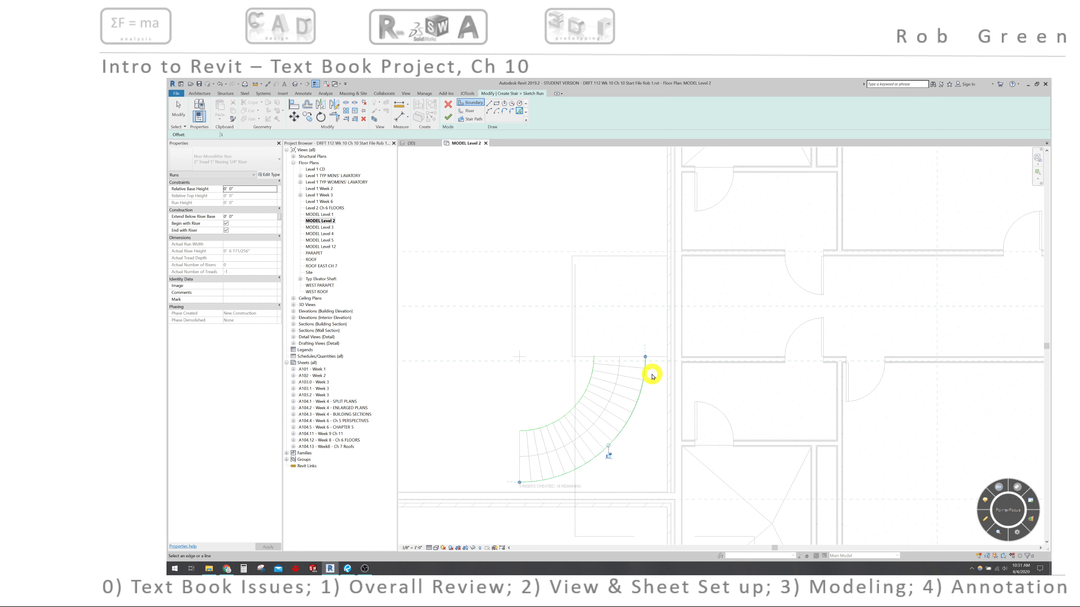
Step: Pick every radial guide line as a riser, from the arcs' lower end to the line overlapping the floor edge at their upper end
click(470, 110)
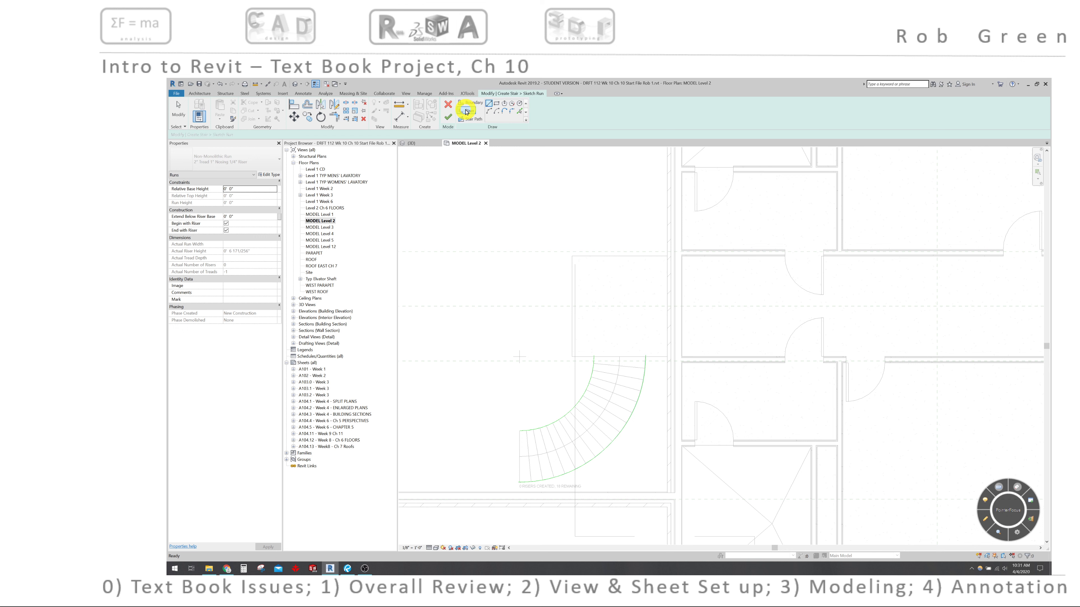
click(519, 111)
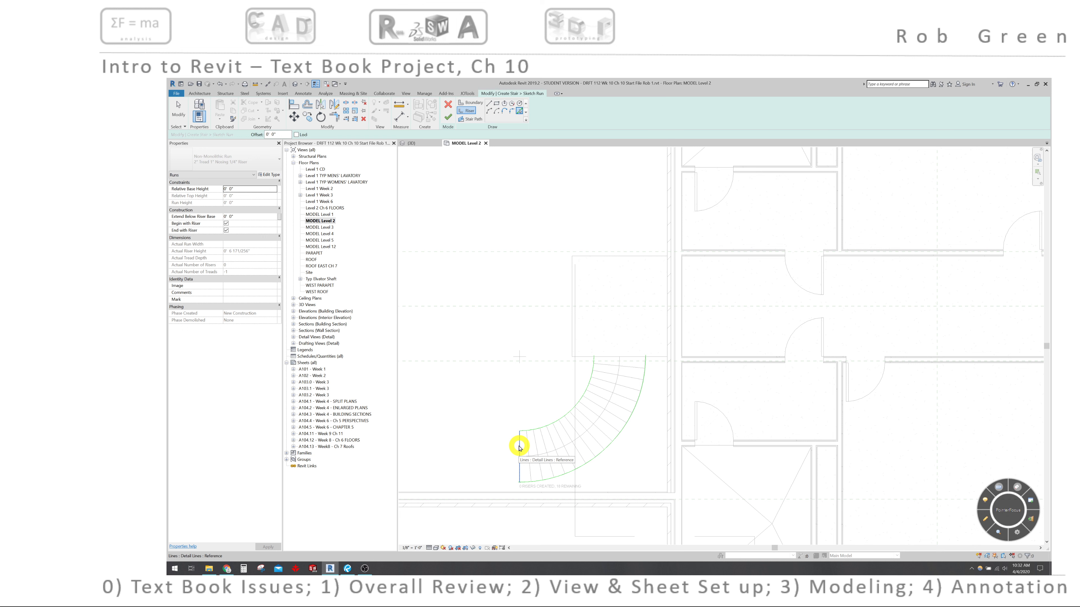
click(519, 447)
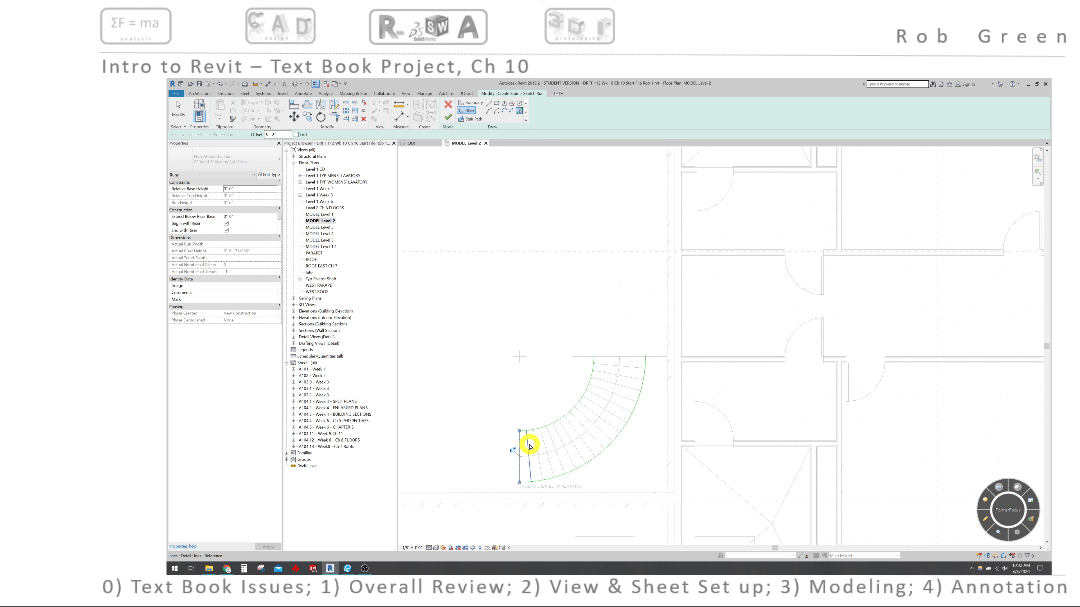
click(529, 445)
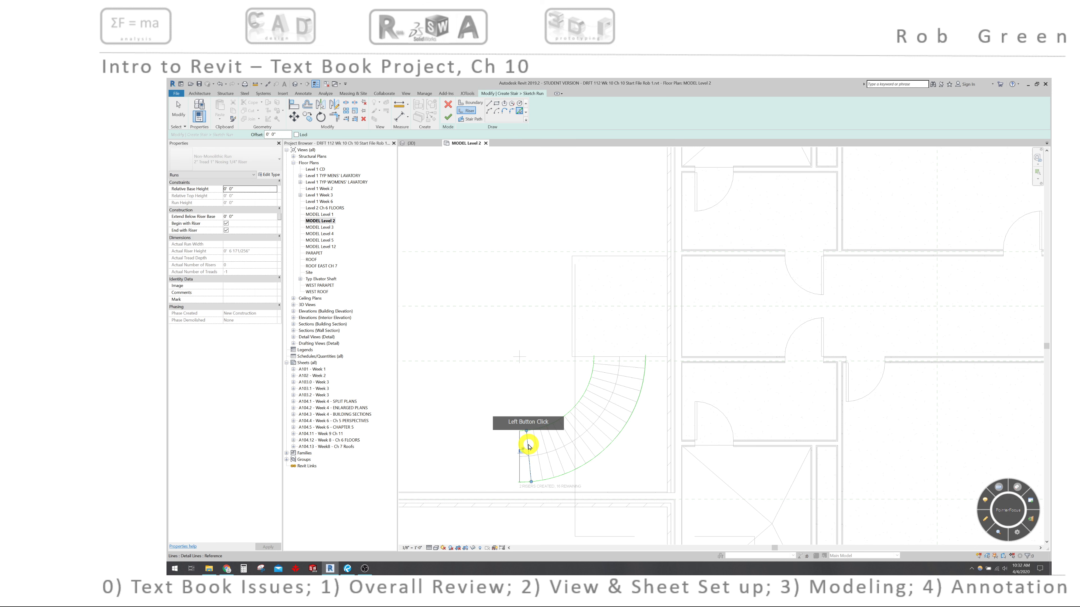
click(539, 445)
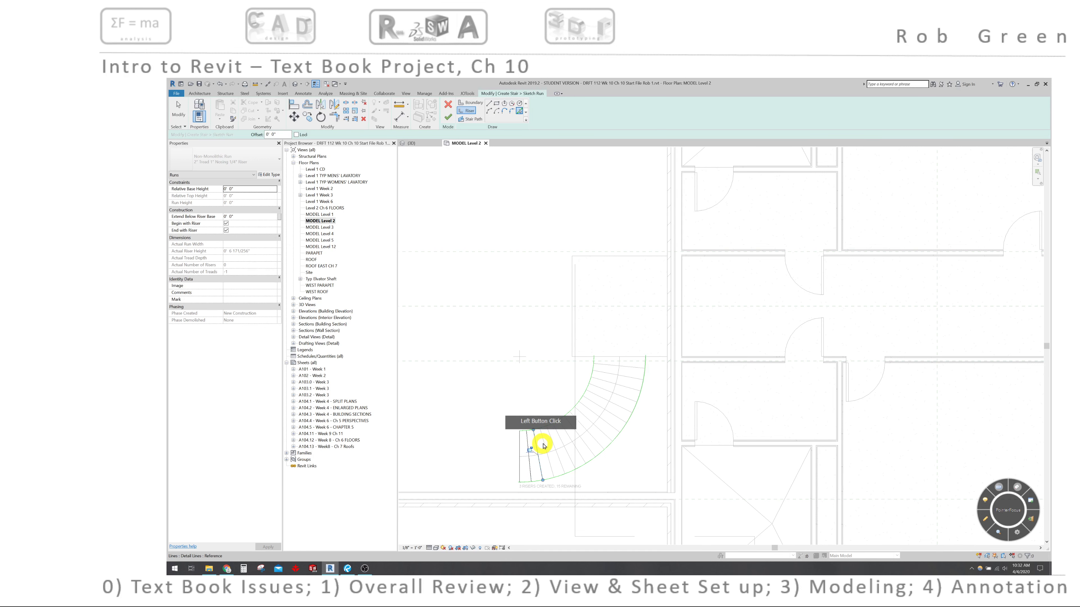
click(548, 444)
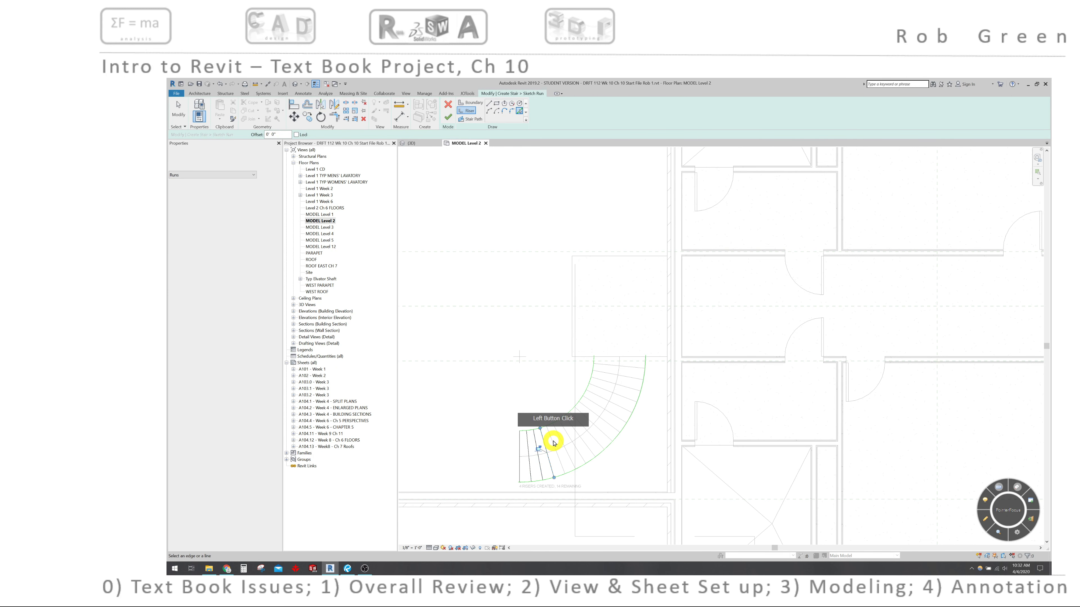
click(556, 439)
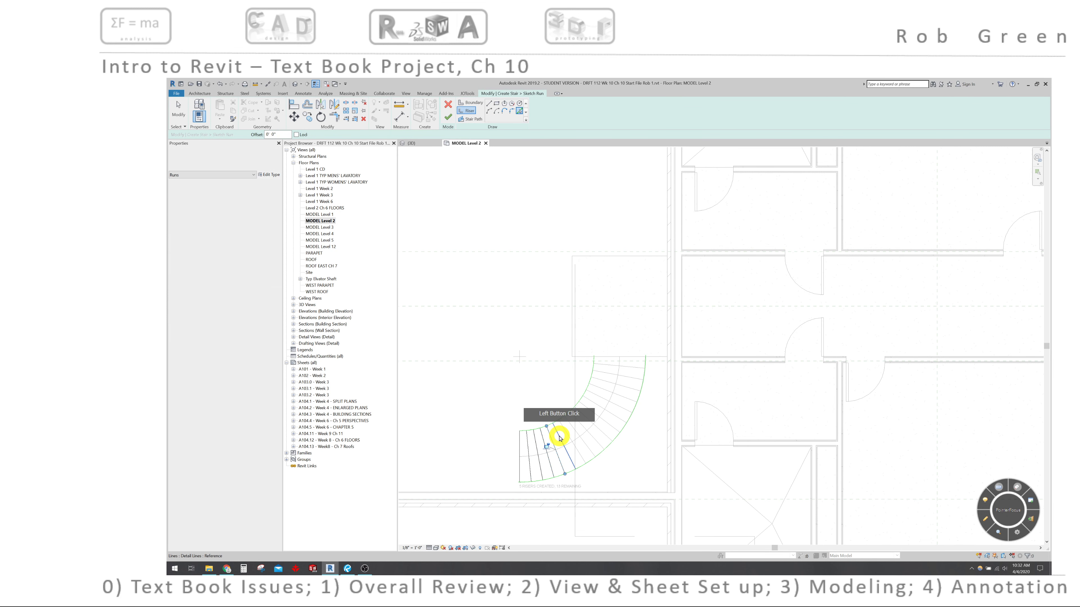
click(563, 430)
click(563, 429)
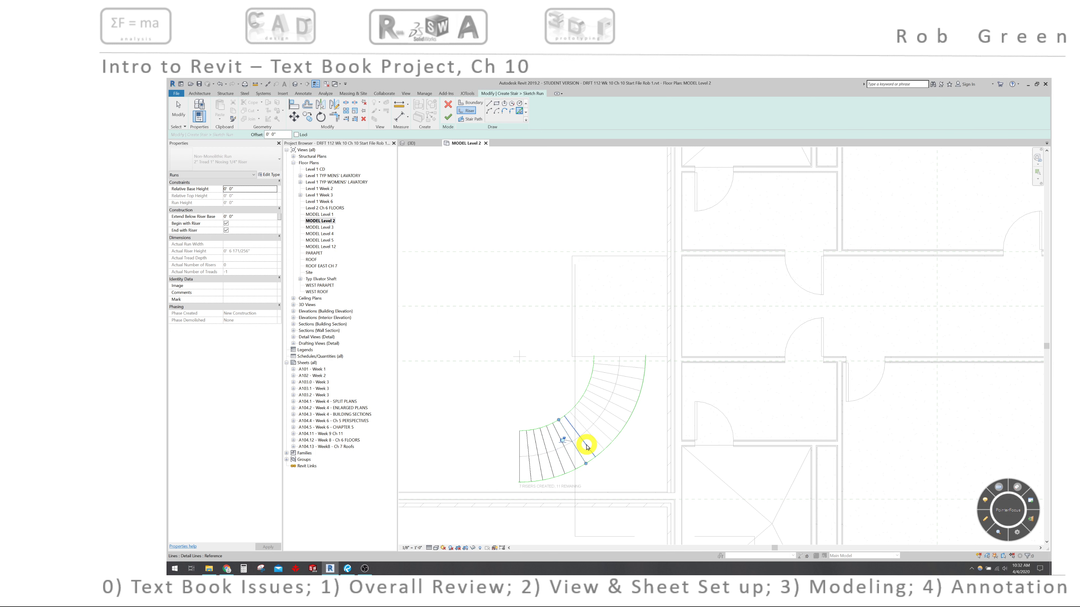
click(591, 443)
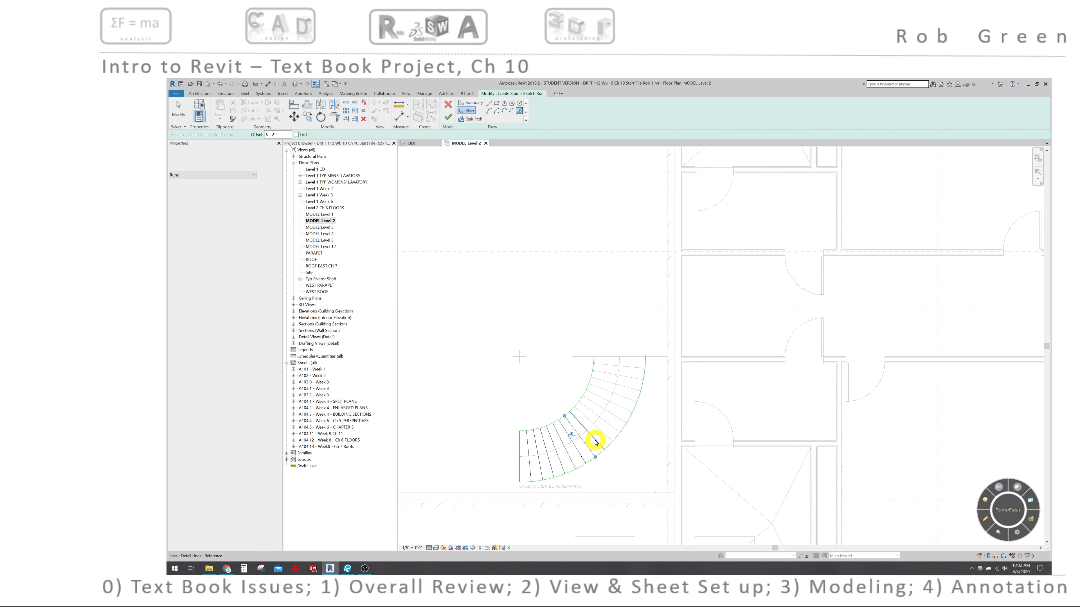
click(604, 436)
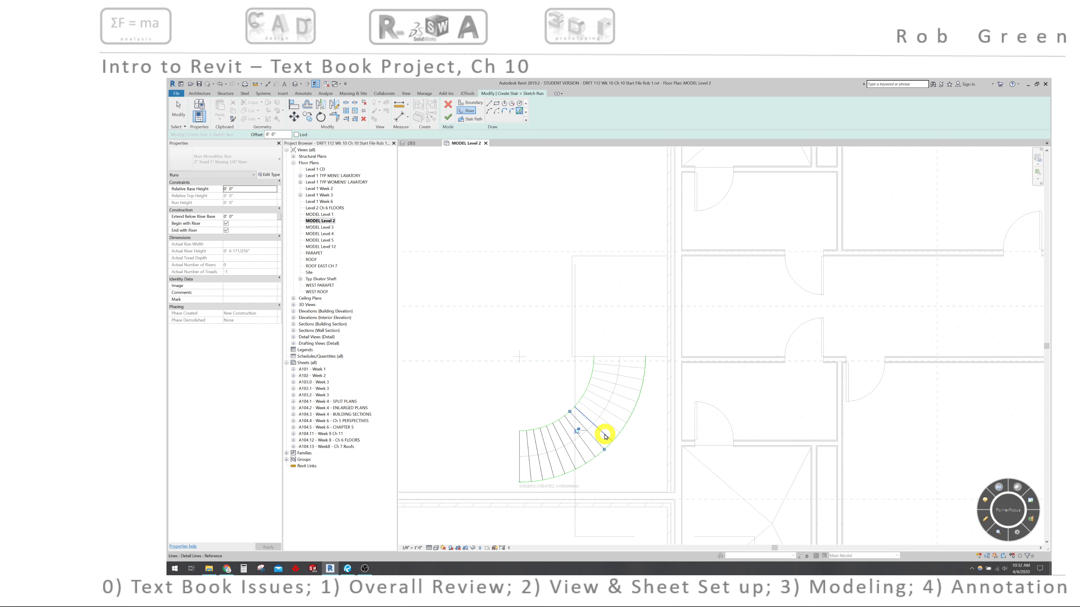
click(604, 436)
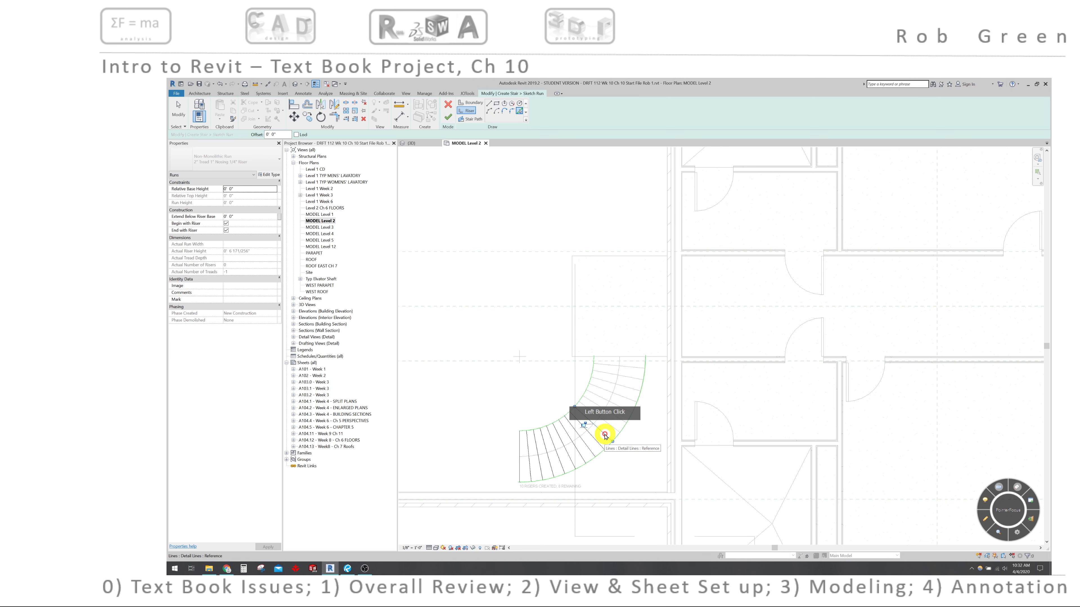
click(614, 420)
click(620, 407)
click(622, 399)
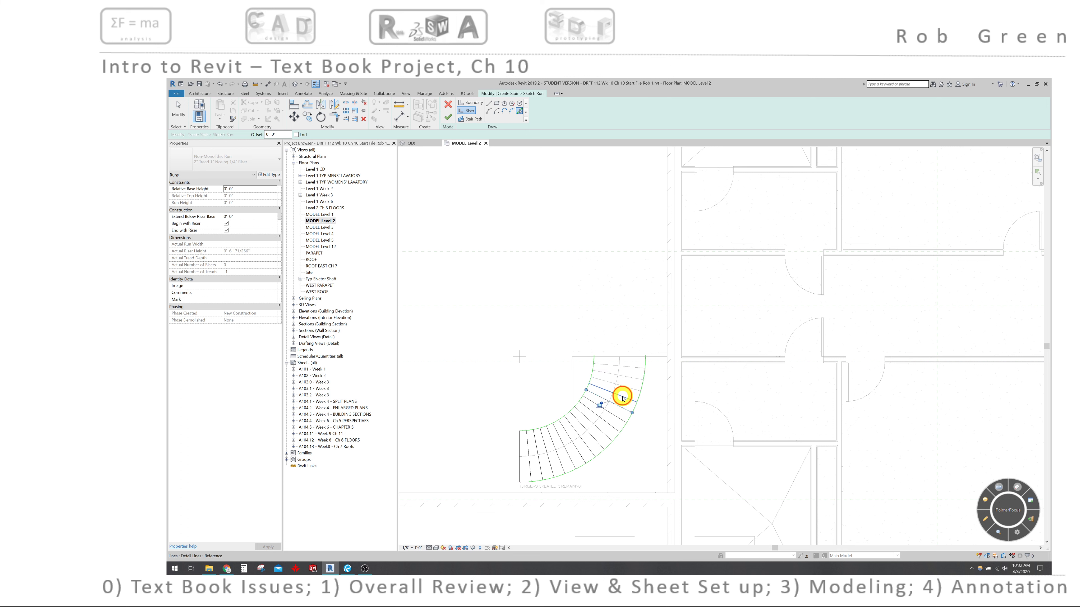
click(624, 393)
click(625, 387)
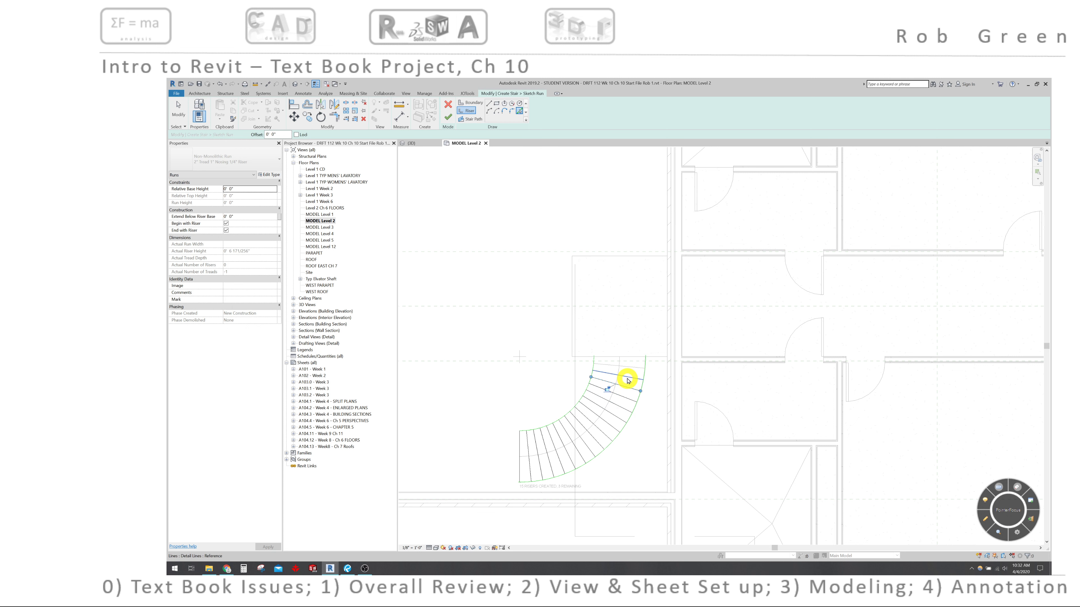
click(628, 374)
click(633, 366)
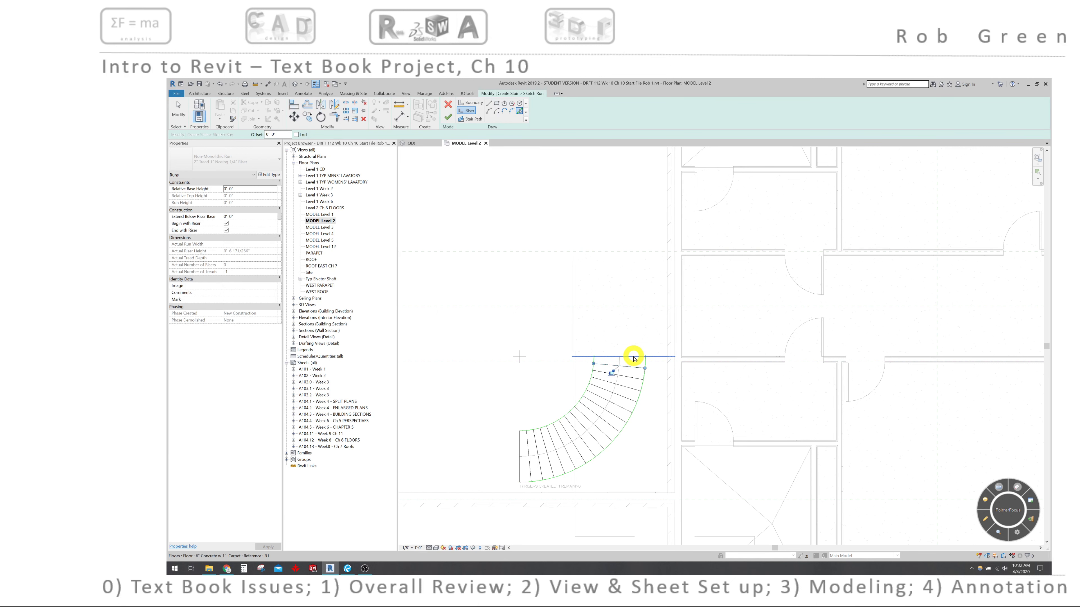
key(Tab)
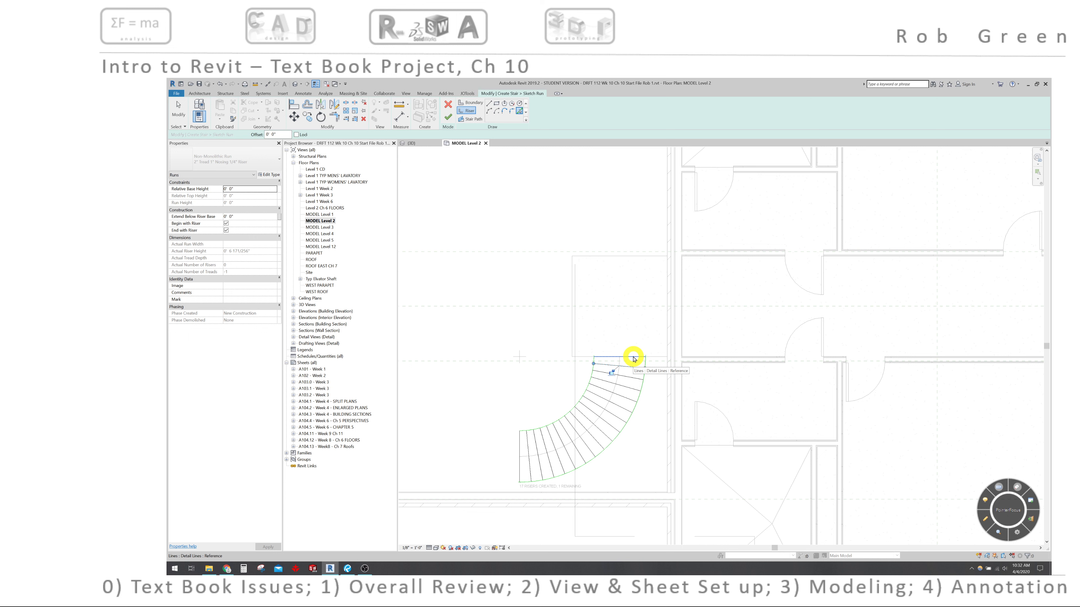
click(633, 358)
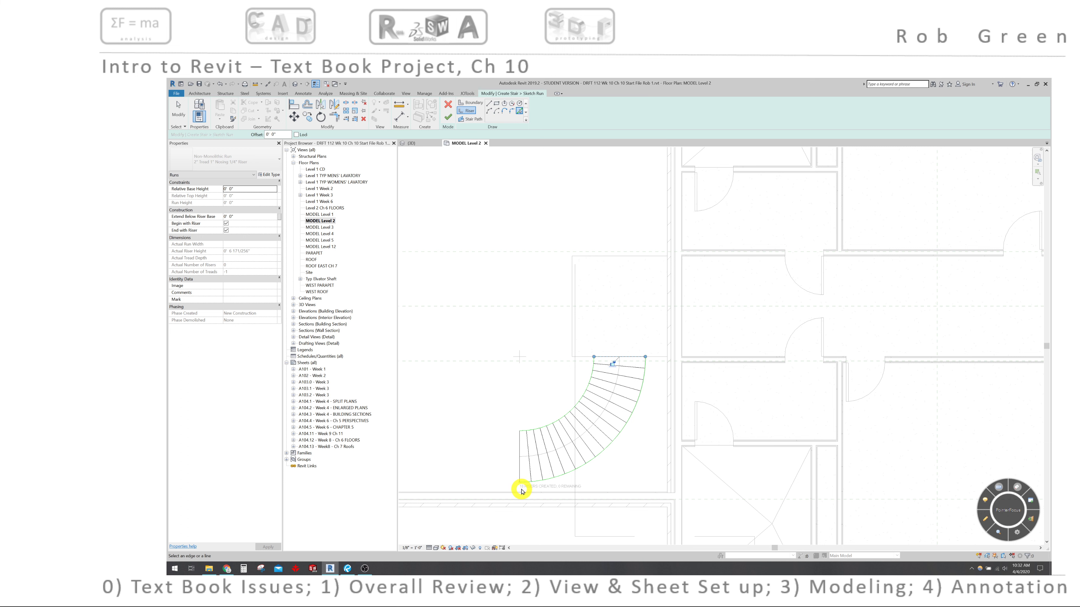
Step: Pick the middle arc between the two boundaries as the stair path and finish the run sketch
click(471, 119)
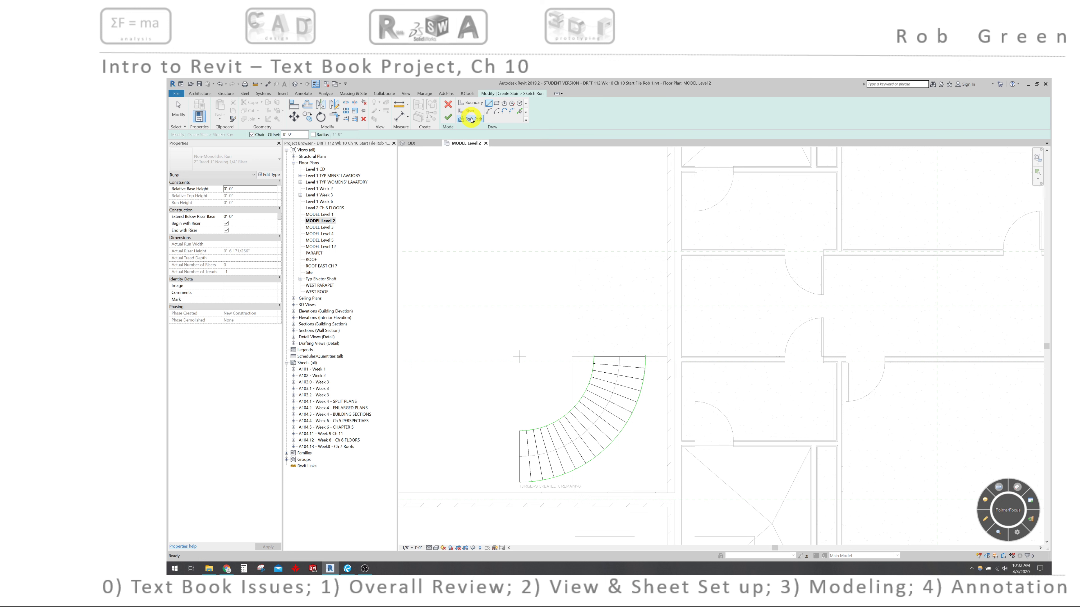
click(519, 111)
click(601, 419)
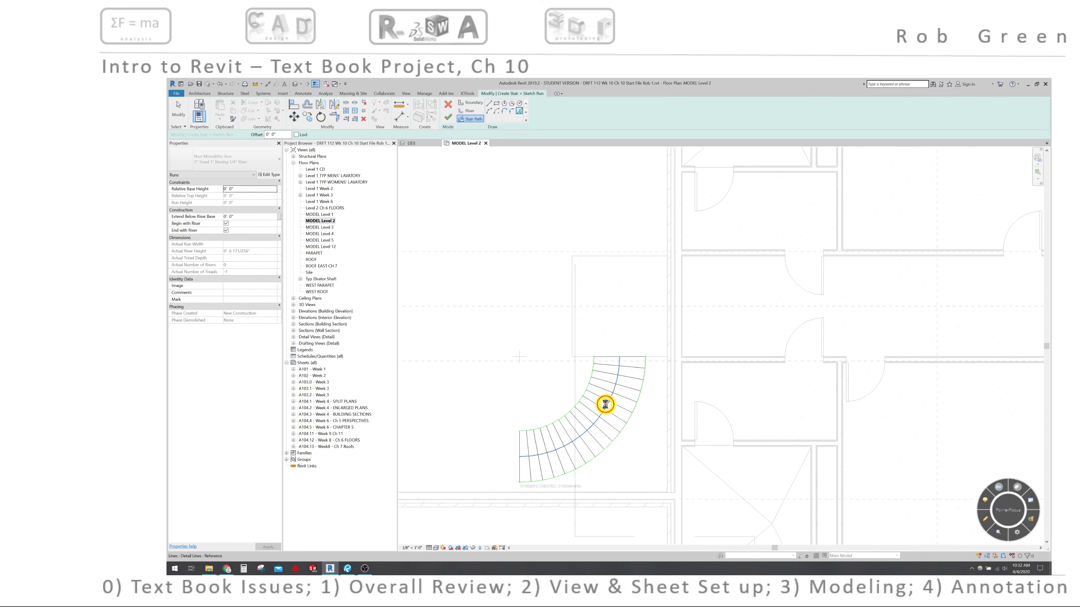
click(606, 407)
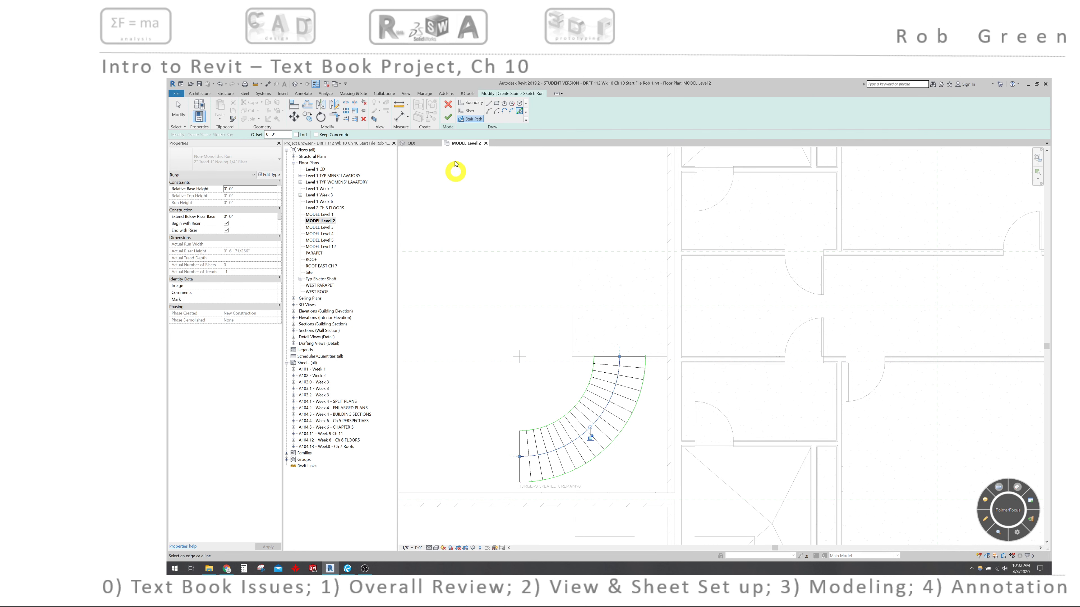
click(505, 326)
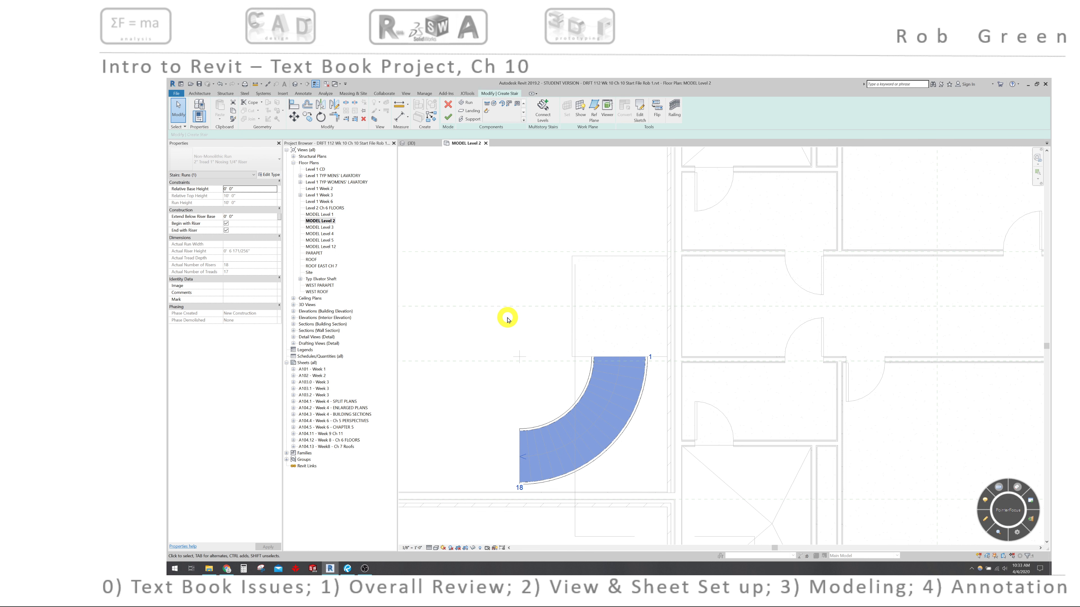
Step: Flip the stair's up direction so it climbs toward the Level 2 floor slab, checking the run in the 3D view
click(424, 148)
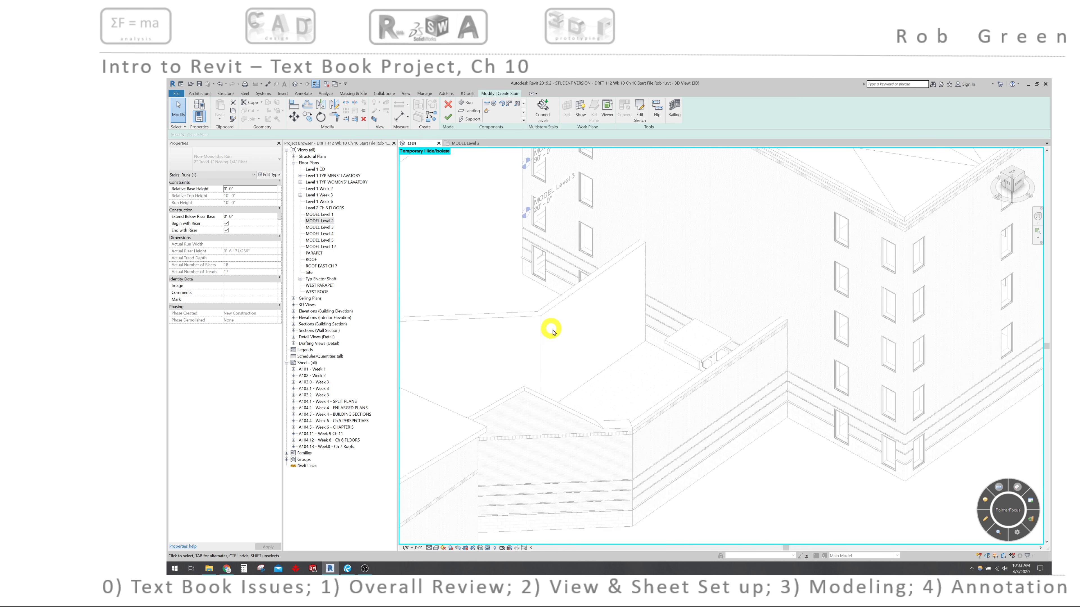
shift+middle_drag(668, 390, 741, 400)
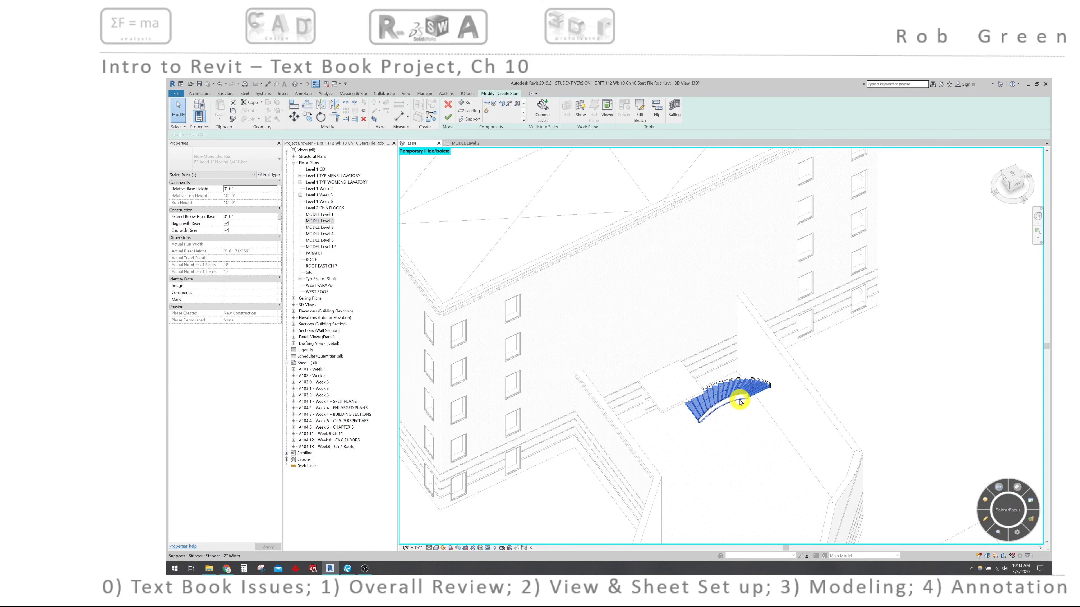
click(463, 145)
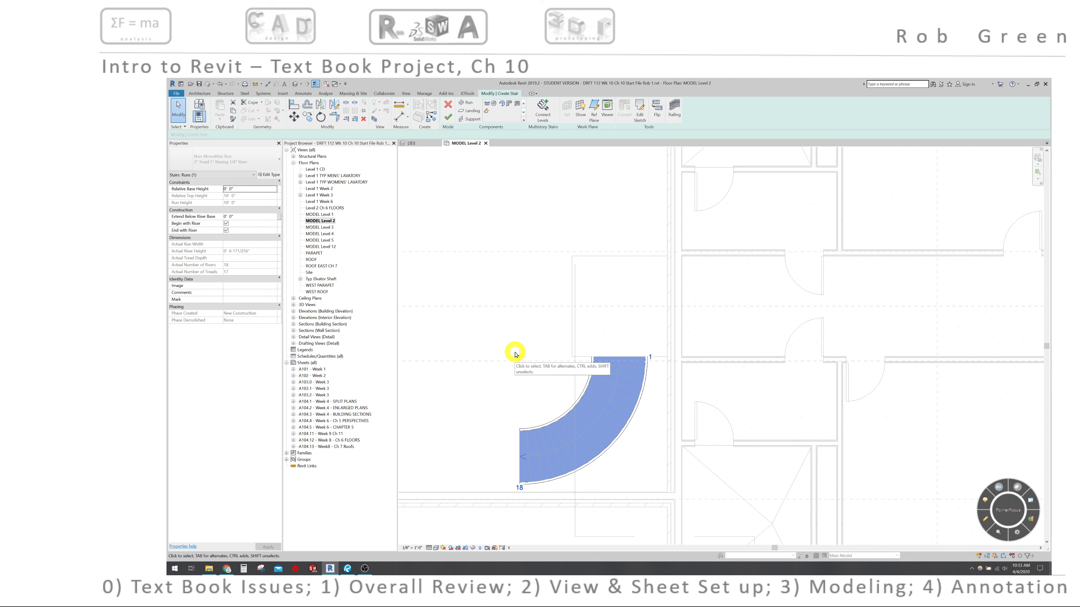
key(Escape)
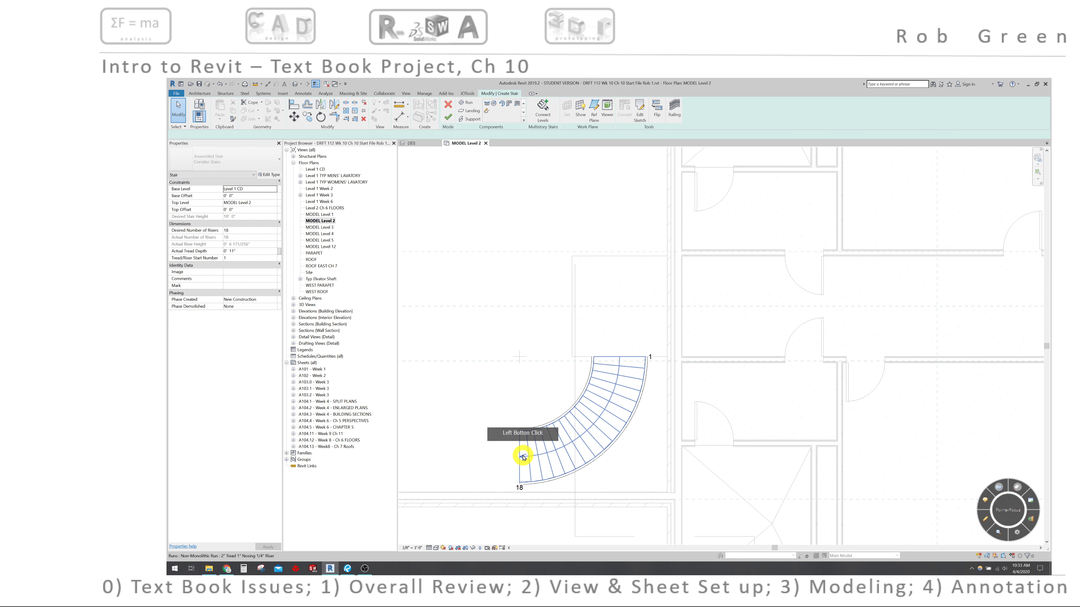
click(523, 458)
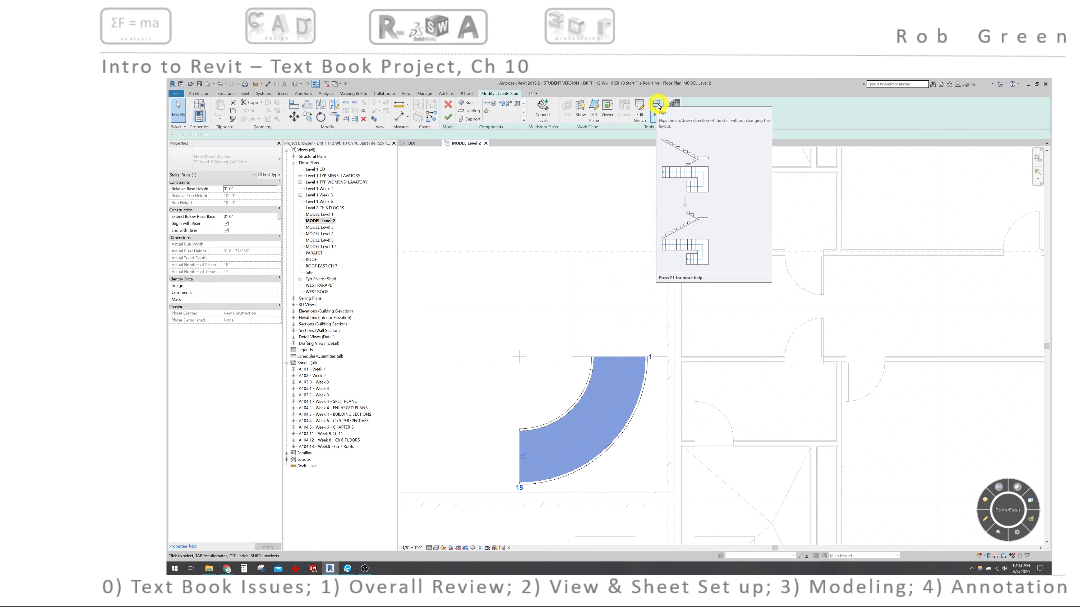
click(657, 106)
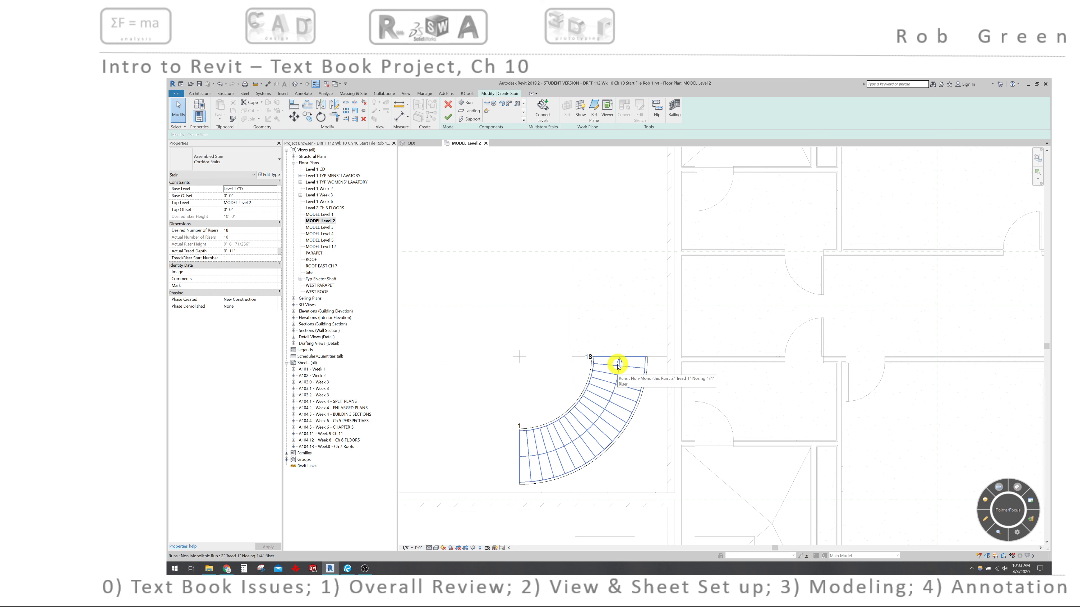
click(421, 144)
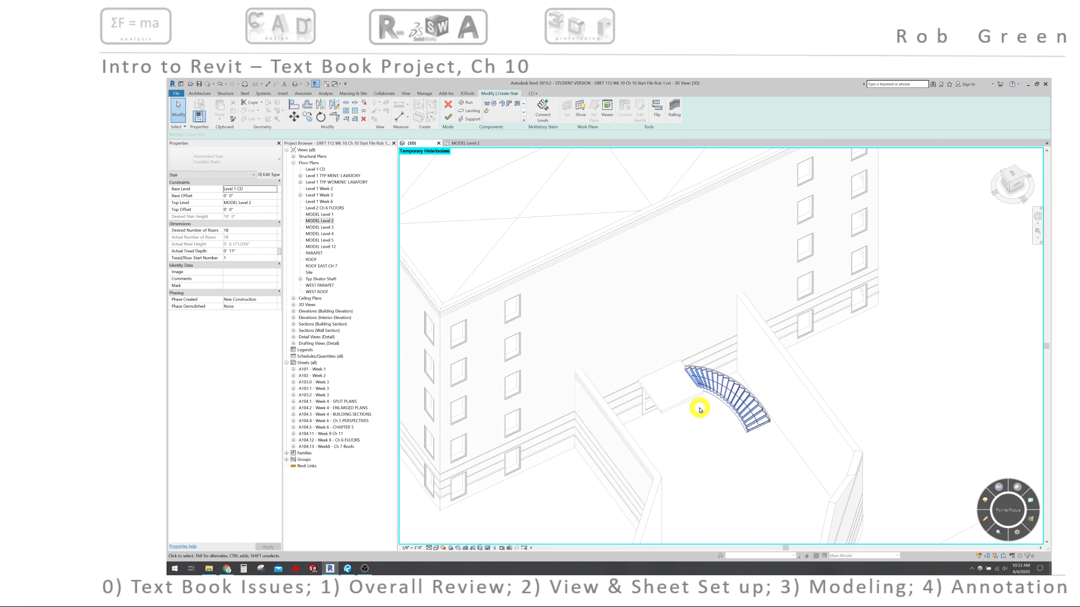
click(467, 144)
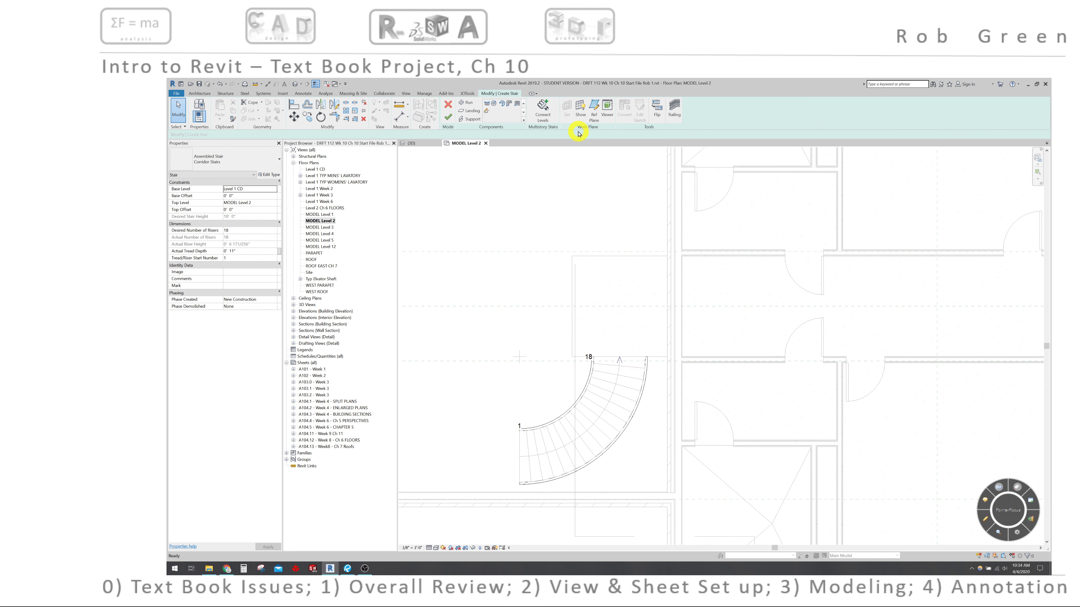
Step: Set the stair's Default railing to sit on the stringers and finish the stair
click(675, 108)
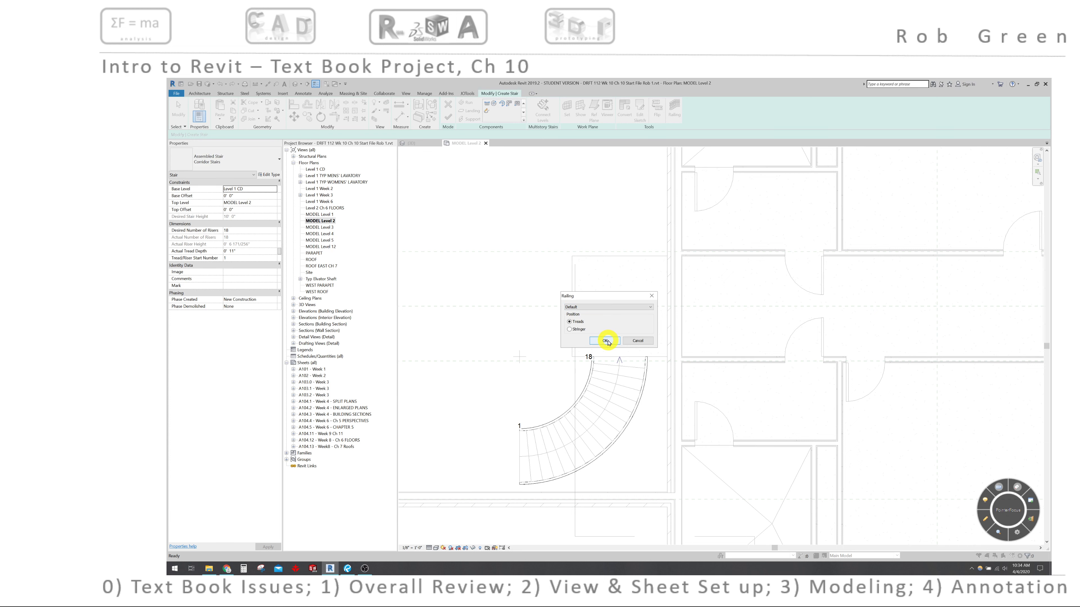
click(569, 330)
click(601, 341)
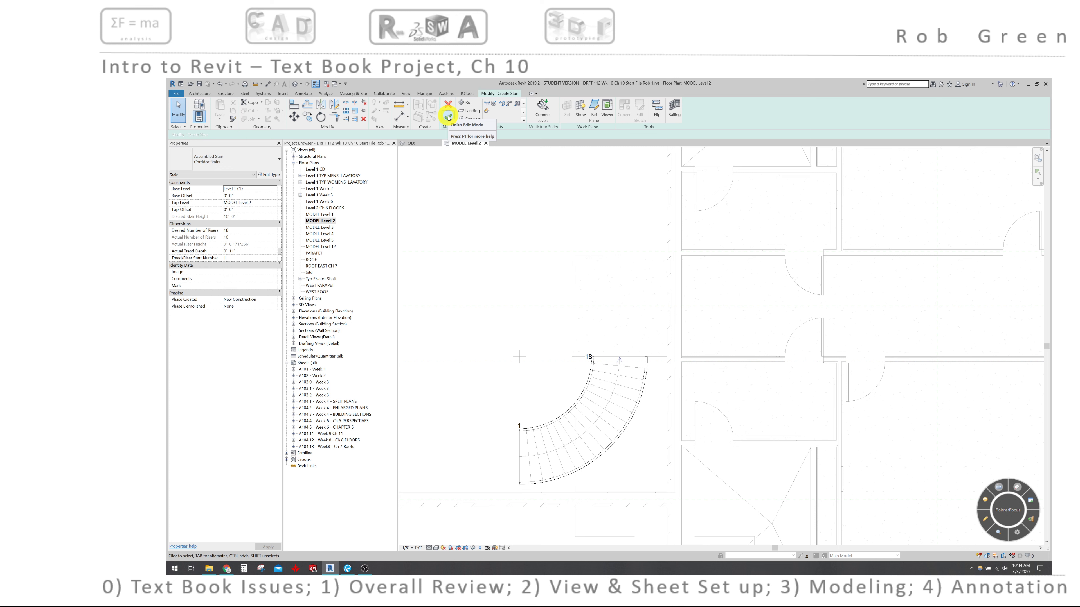
click(448, 117)
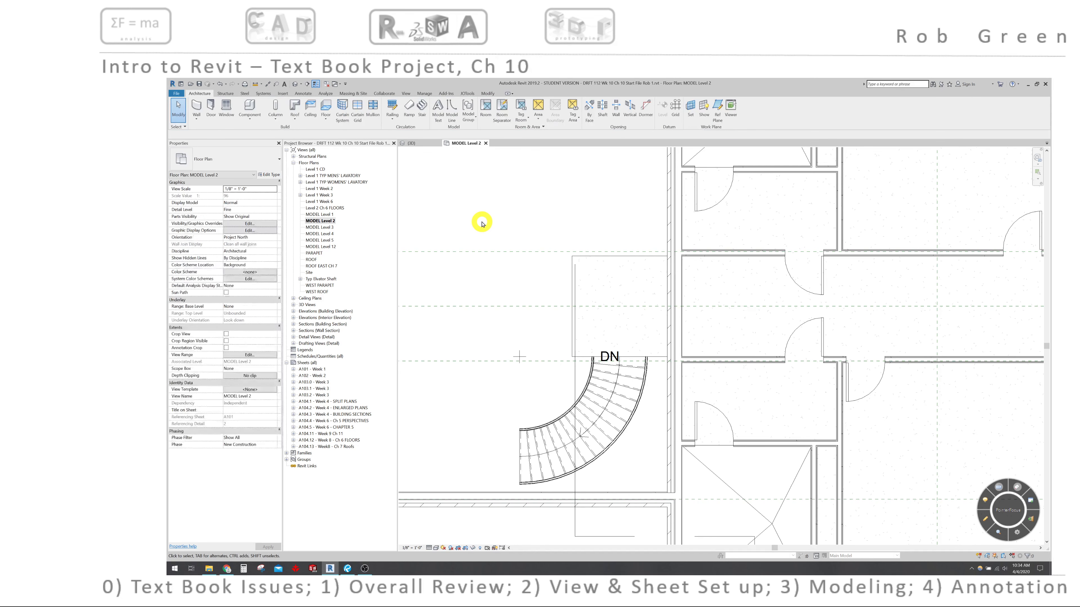
Step: Inspect the finished curved stair and its railings where they meet the floor slab in the 3D view
click(525, 230)
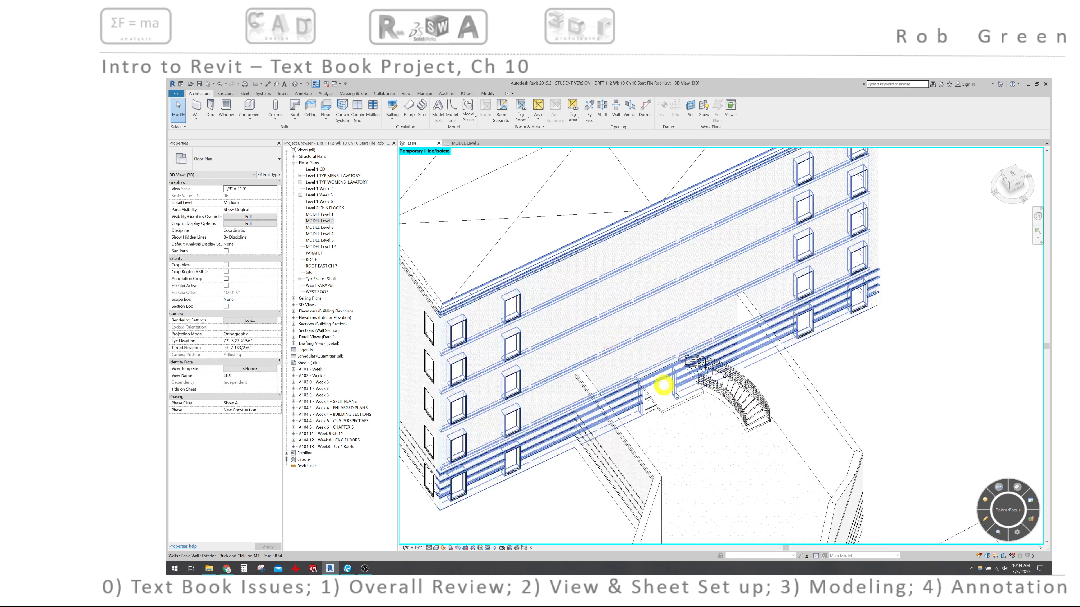
scroll(711, 419, up, 6)
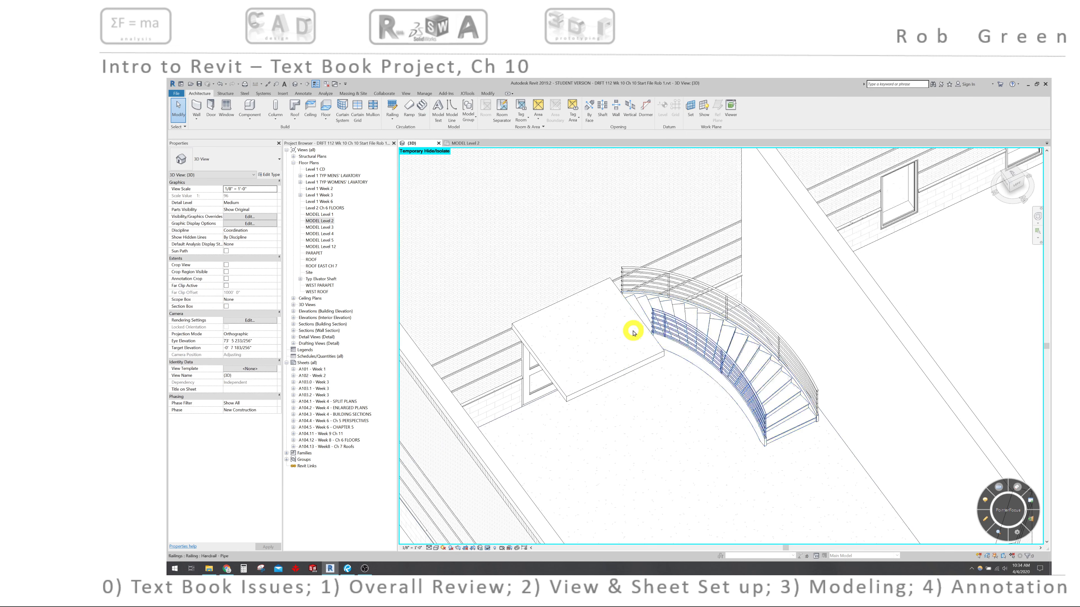
scroll(669, 339, down, 2)
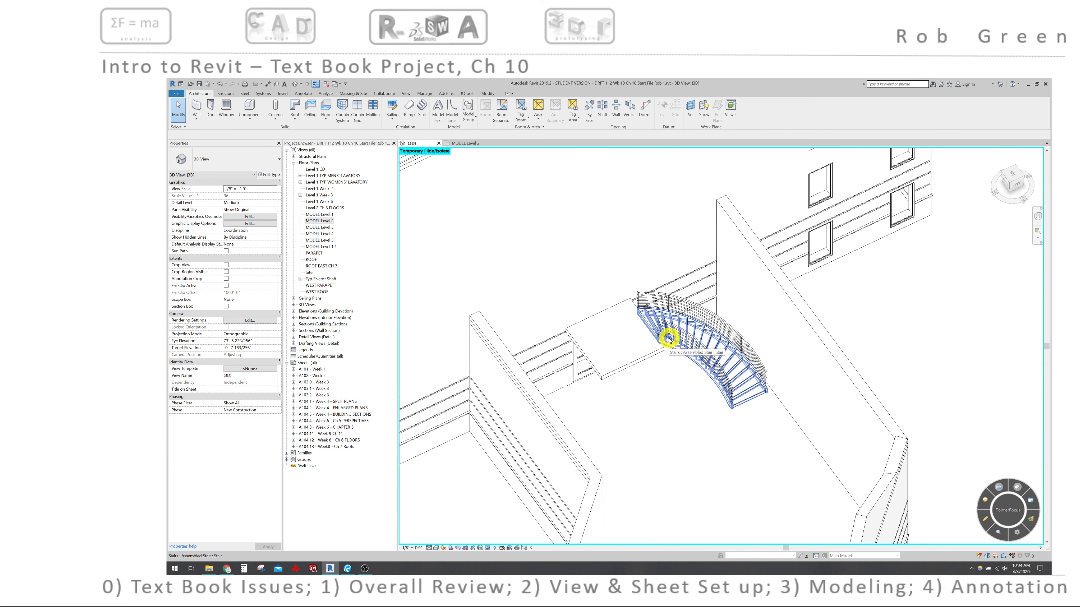